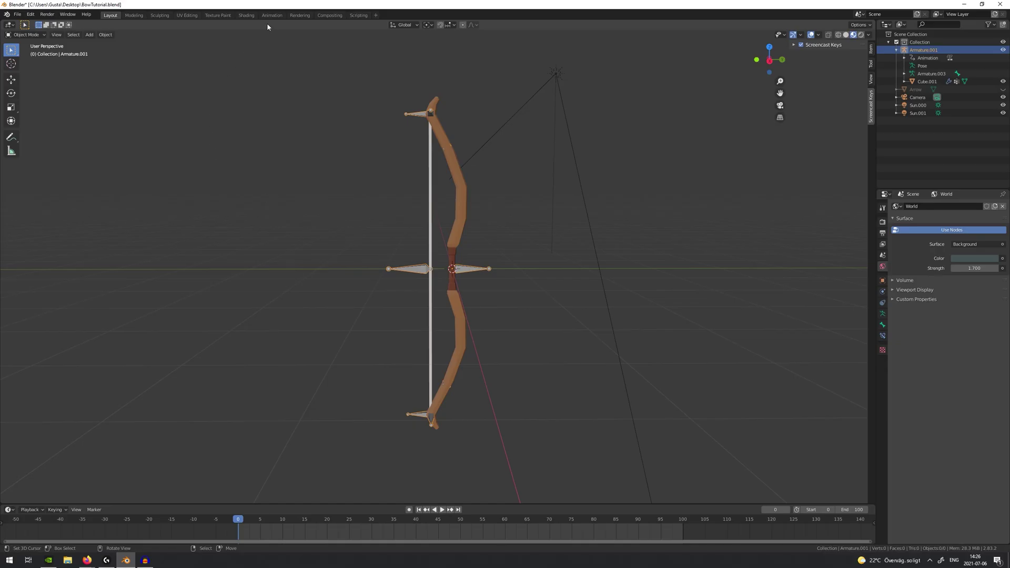
# Step: In the Animation workspace, create a new armature action named 'BowShoot'
pyautogui.click(272, 15)
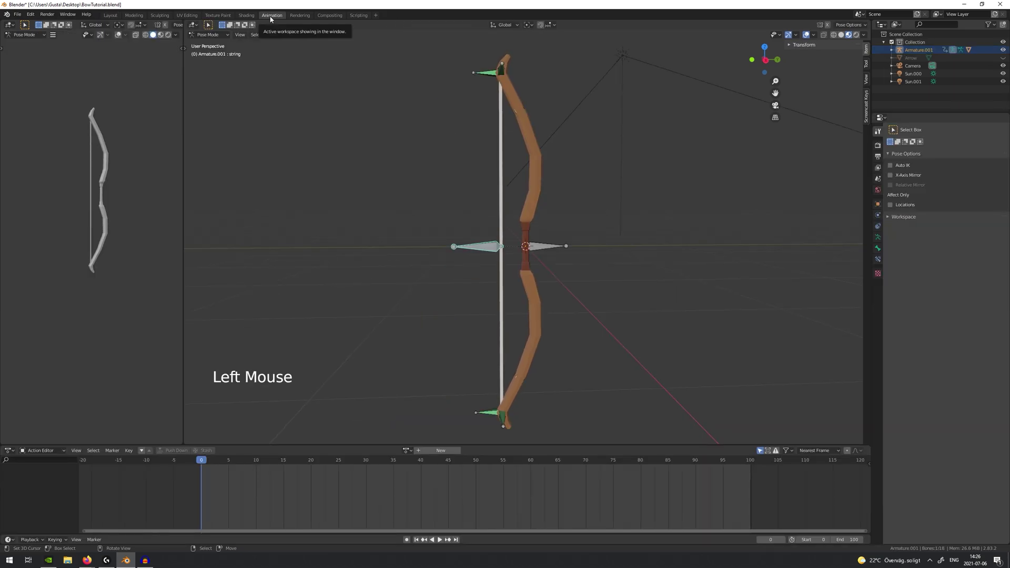
pyautogui.click(439, 454)
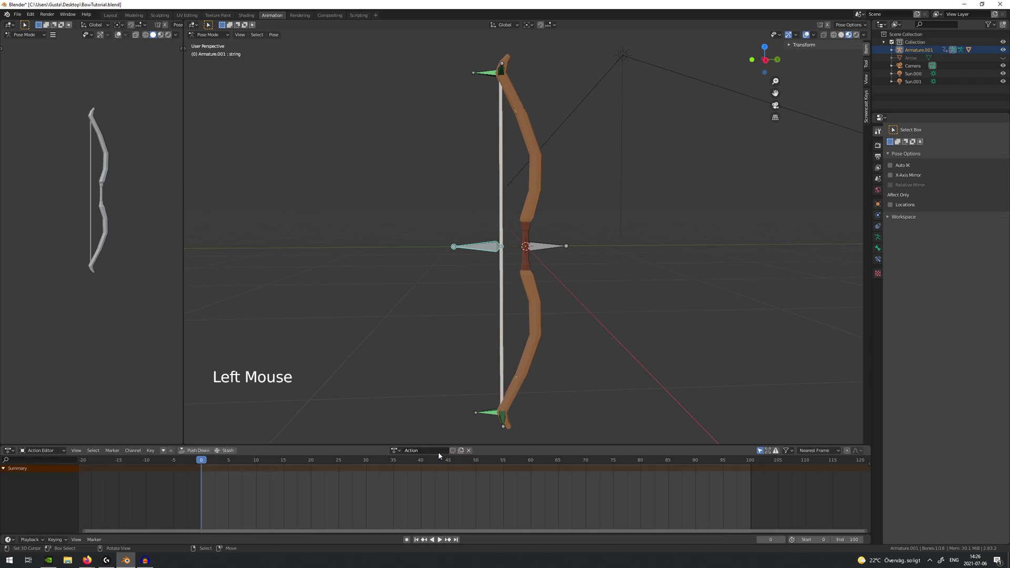
pyautogui.click(438, 452)
pyautogui.write('Bow_')
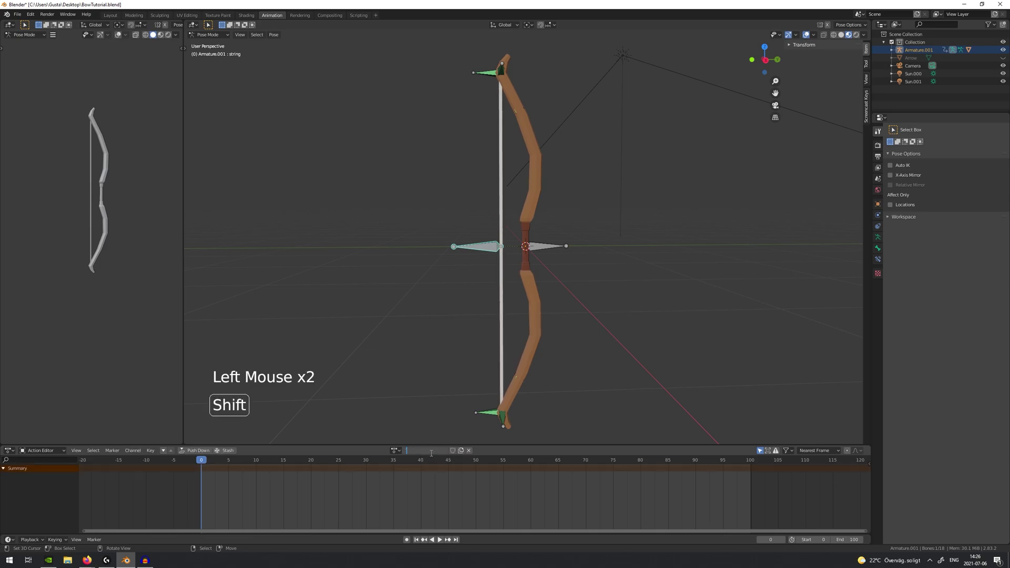
pyautogui.press('BackSpace')
pyautogui.press('BackSpace')
pyautogui.press('BackSpace')
pyautogui.write('owSt')
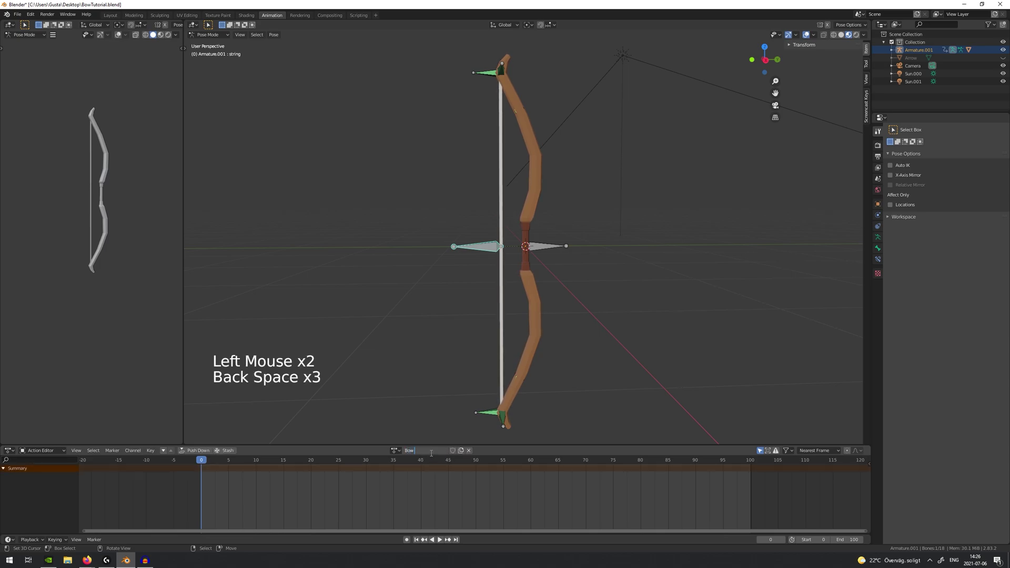
pyautogui.press('BackSpace')
pyautogui.press('BackSpace')
pyautogui.write('St')
pyautogui.press('BackSpace')
pyautogui.write('hoot')
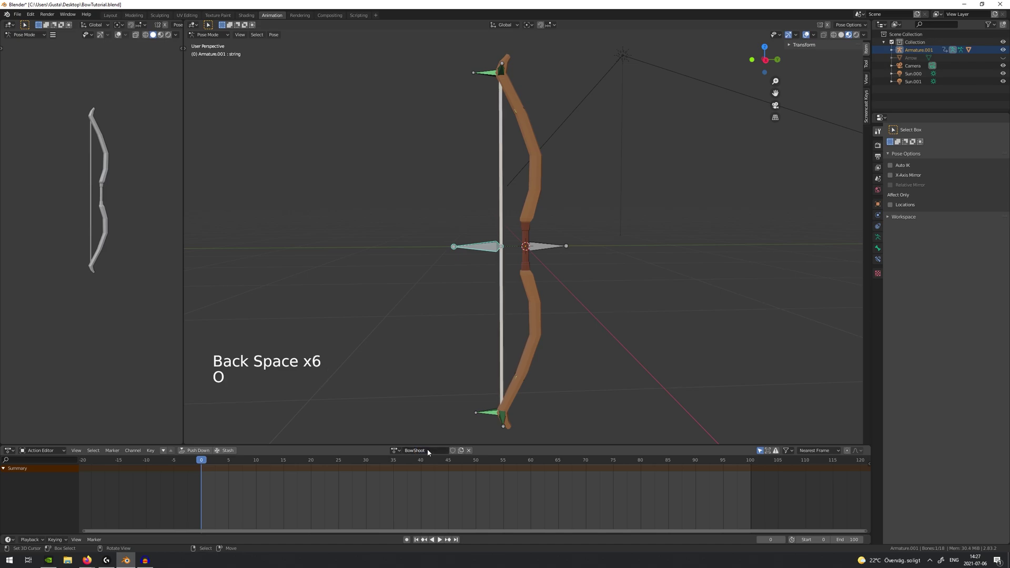
pyautogui.press('Return')
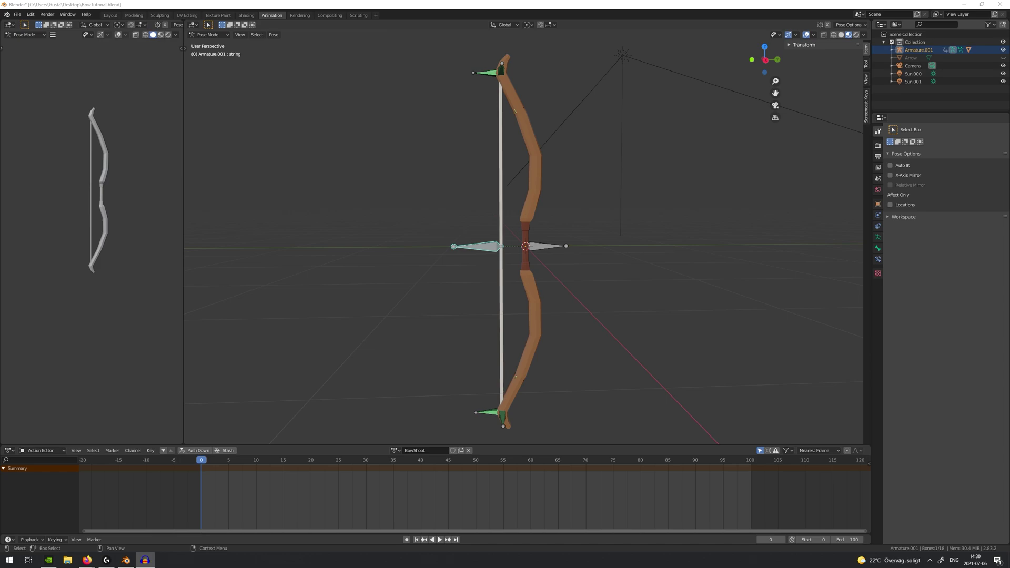
# Step: Select the string bone, insert a Location keyframe at frame 0, and start playback
pyautogui.rightClick(470, 247)
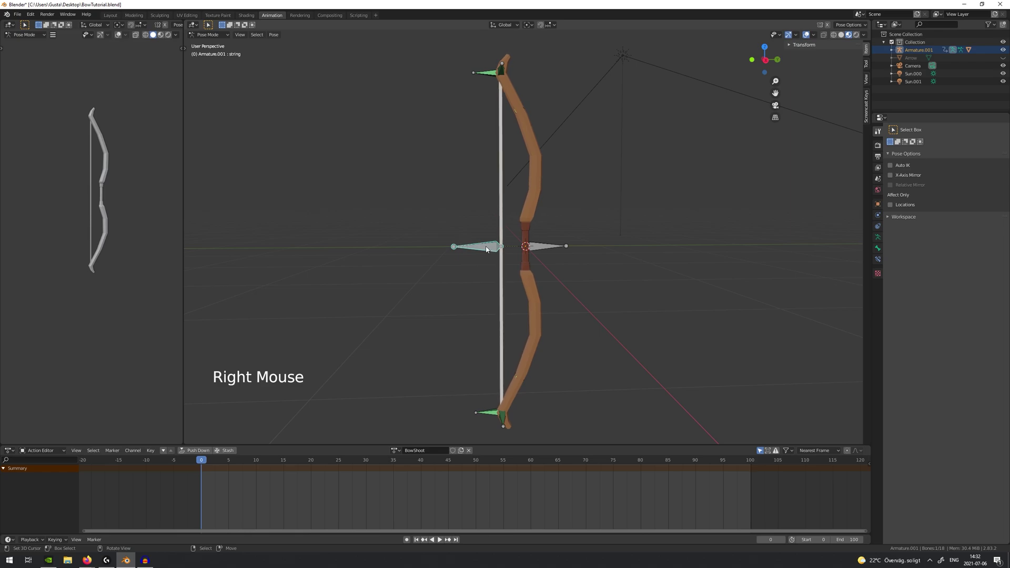
pyautogui.press('i')
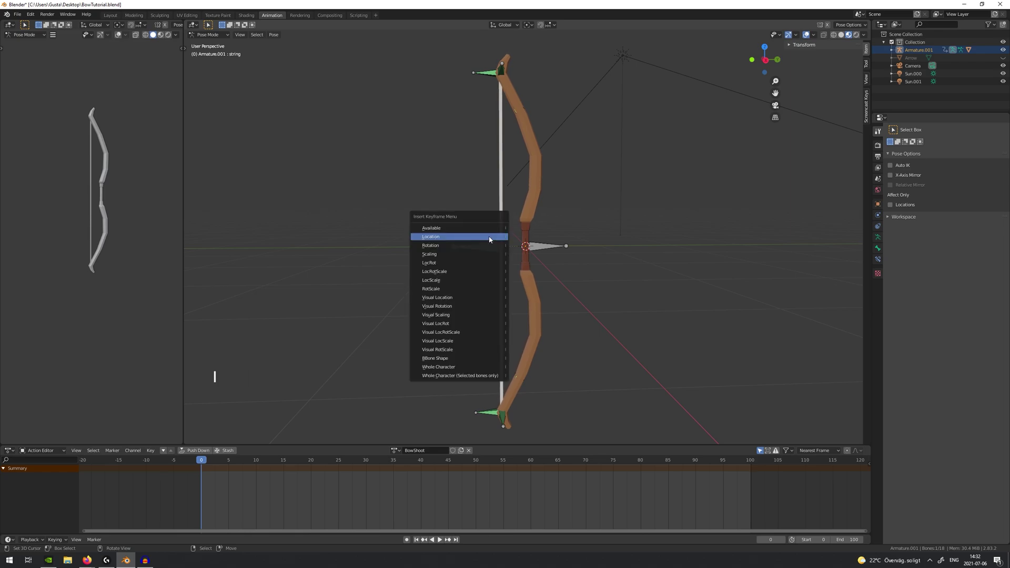
pyautogui.click(431, 237)
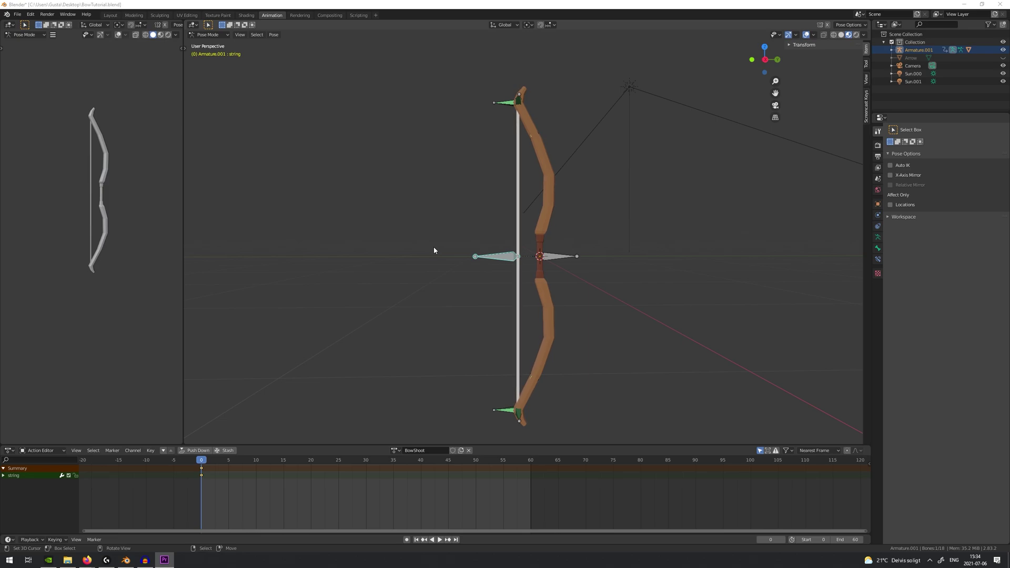
pyautogui.click(202, 474)
pyautogui.press('space')
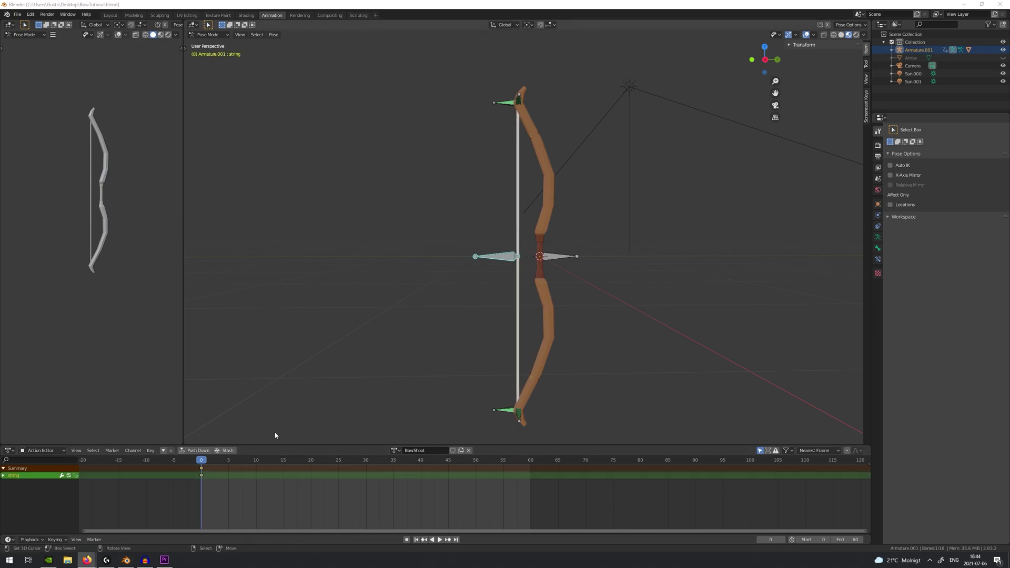
# Step: Move to frame 40 and stop playback there, framing the bow
pyautogui.click(222, 474)
pyautogui.press('space')
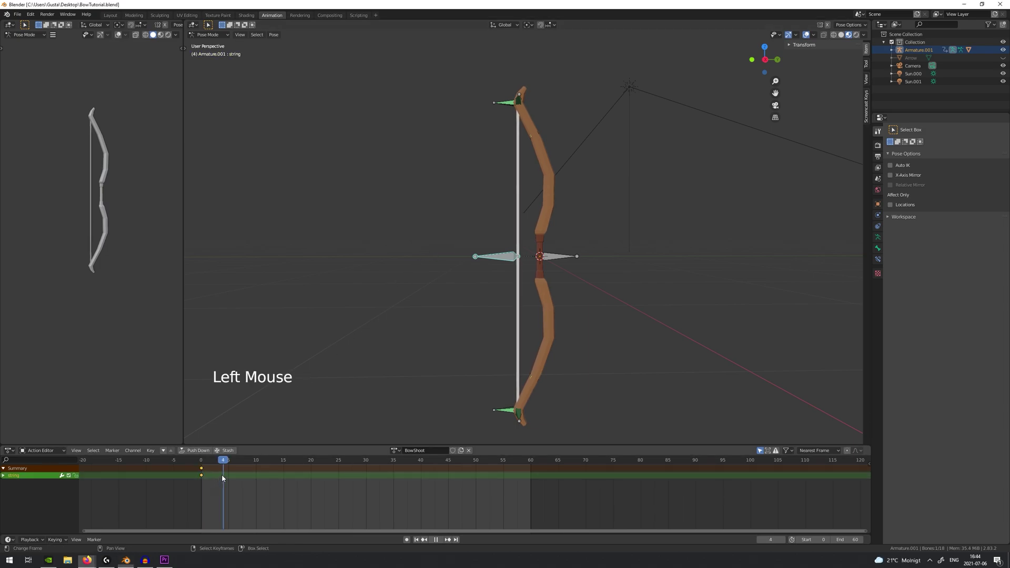
pyautogui.moveTo(323, 482); pyautogui.dragTo(419, 471)
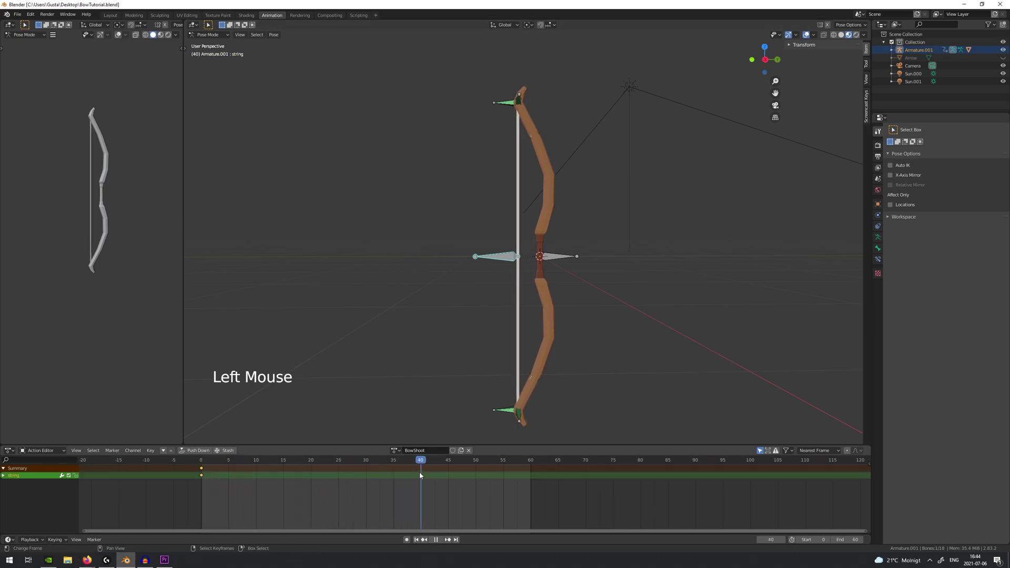
pyautogui.press('space')
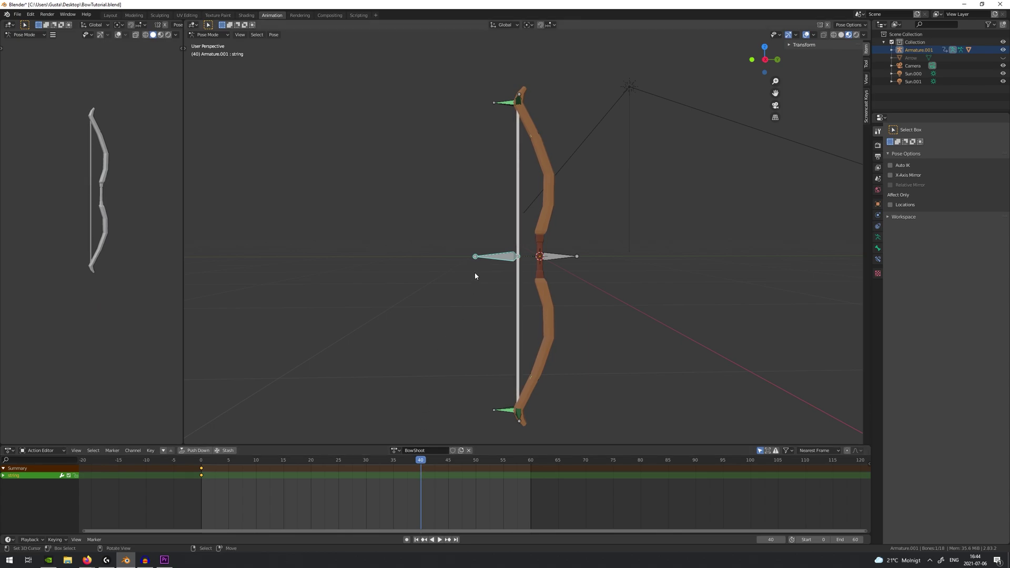
pyautogui.moveTo(501, 235); pyautogui.dragTo(504, 175, button='middle')
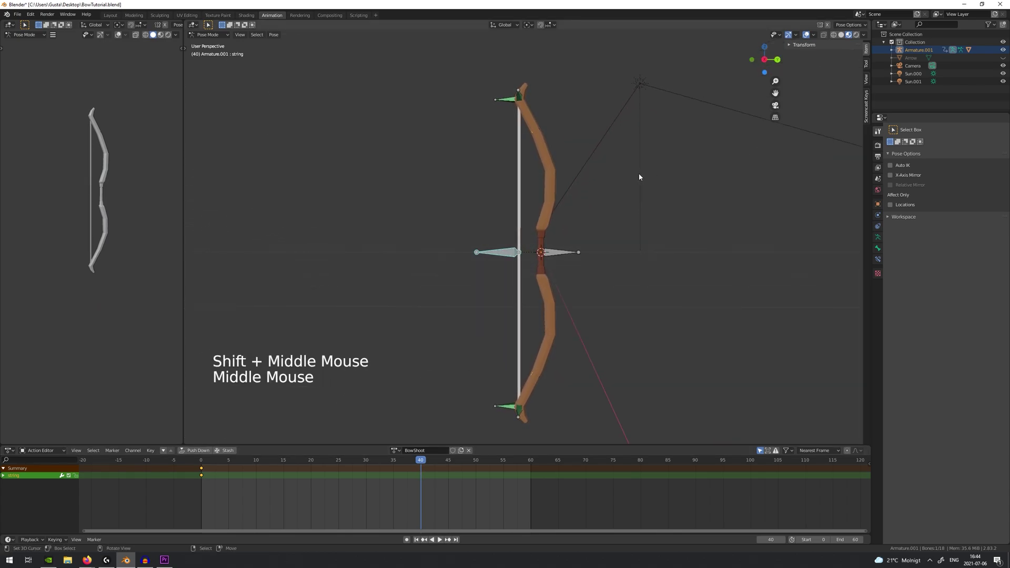
# Step: Pull the string back along Y, key its Location at frame 40, and preview from frame 0
pyautogui.press('g')
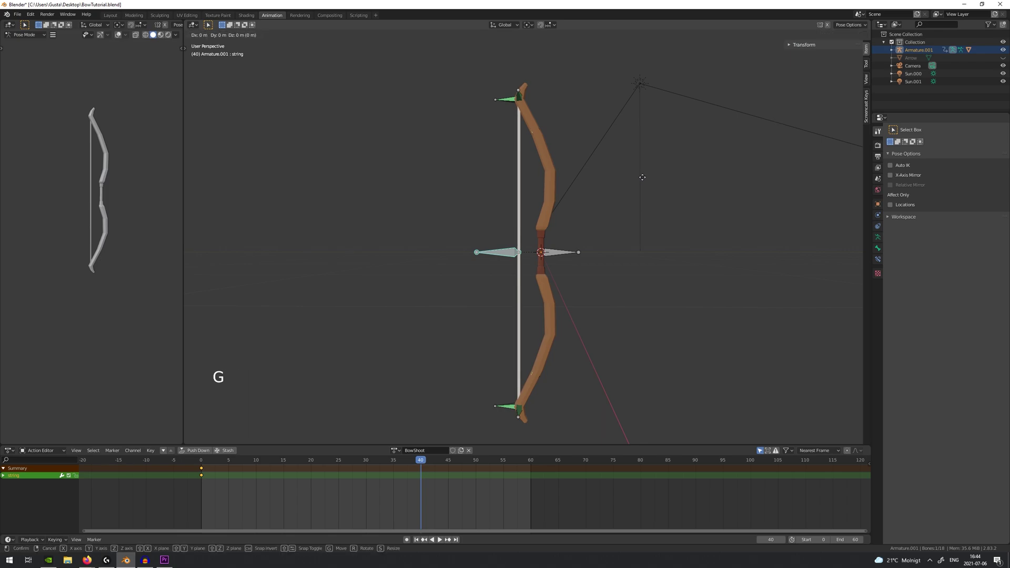
pyautogui.press('y')
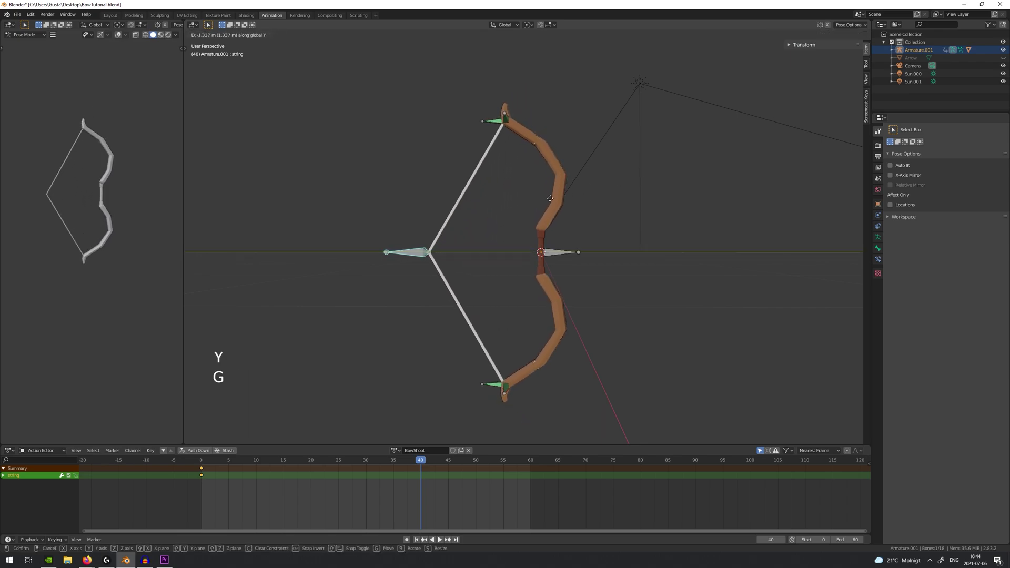
pyautogui.click(493, 209)
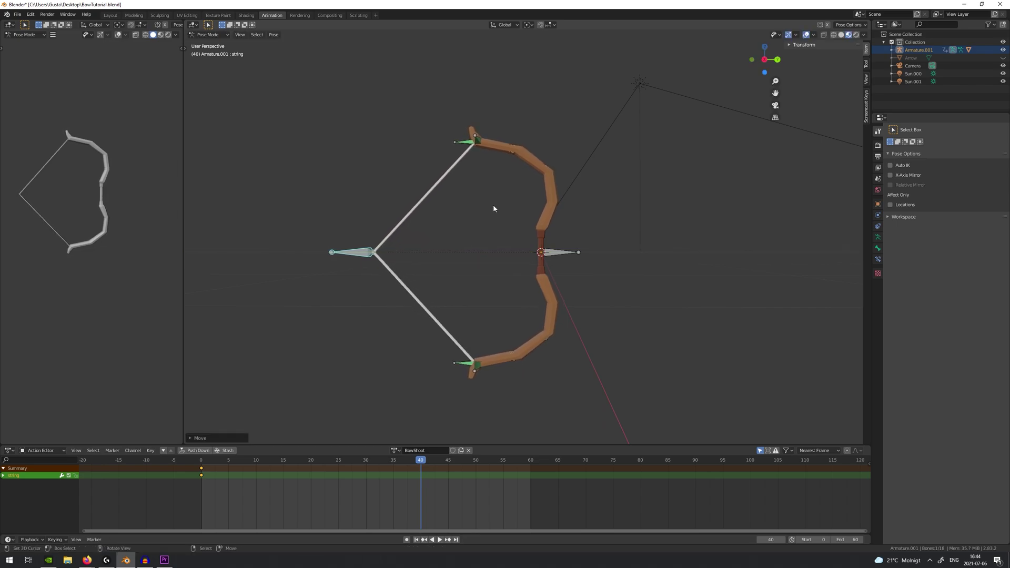
pyautogui.press('i')
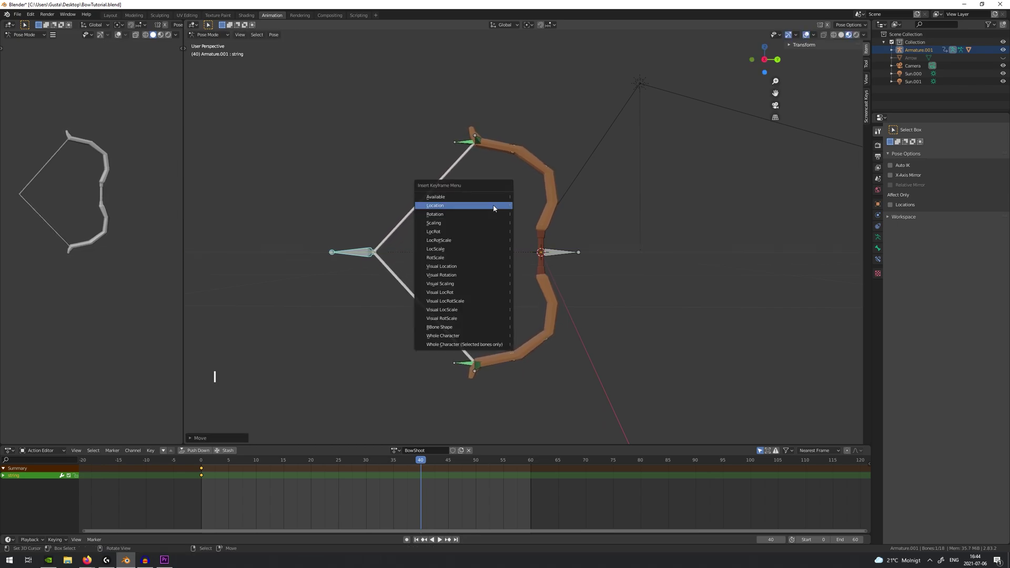
pyautogui.click(493, 207)
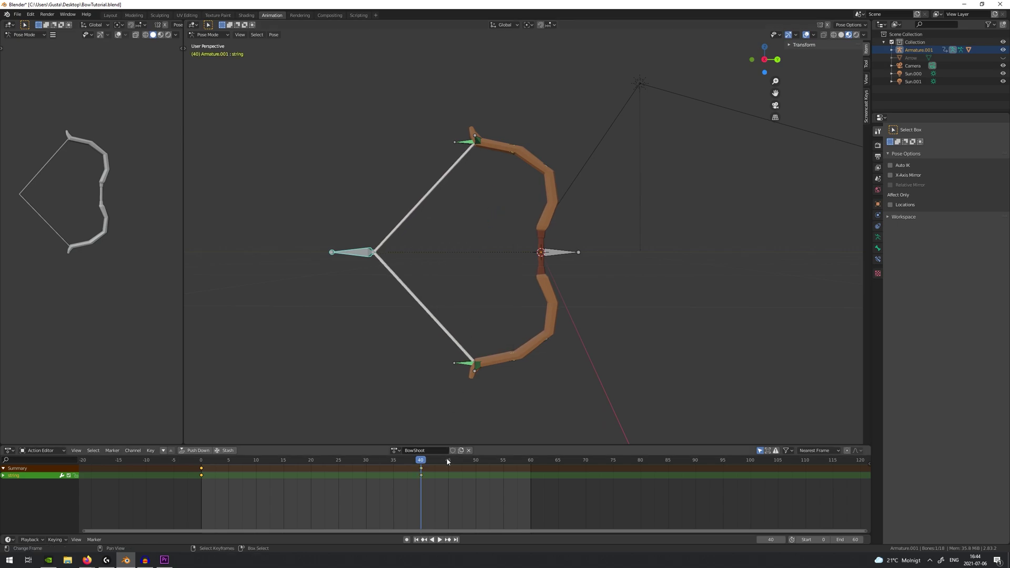
pyautogui.click(440, 540)
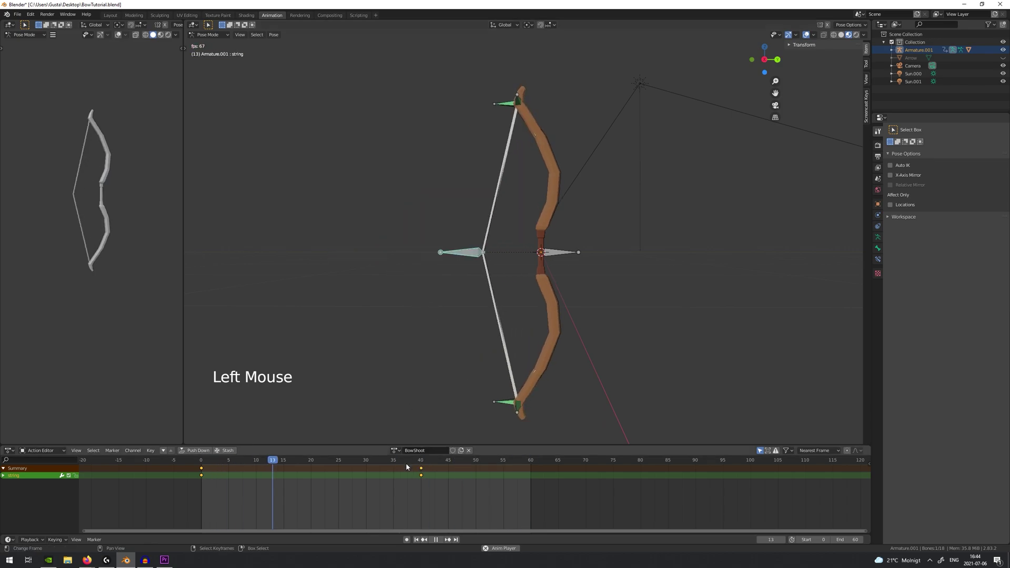
pyautogui.click(436, 540)
pyautogui.click(201, 461)
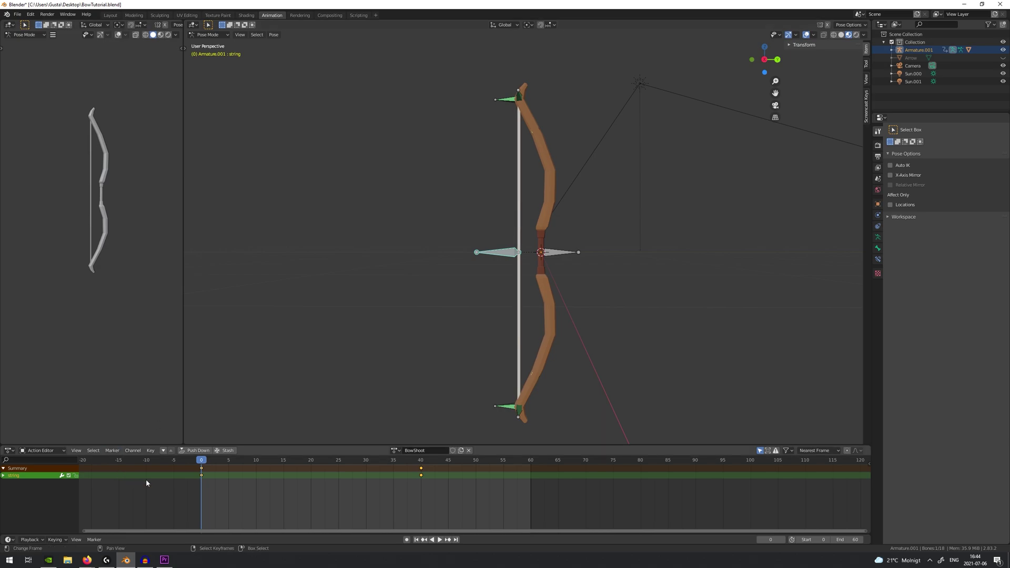
# Step: Select the string bone at the start and copy its straight rest pose
pyautogui.click(195, 475)
pyautogui.rightClick(492, 251)
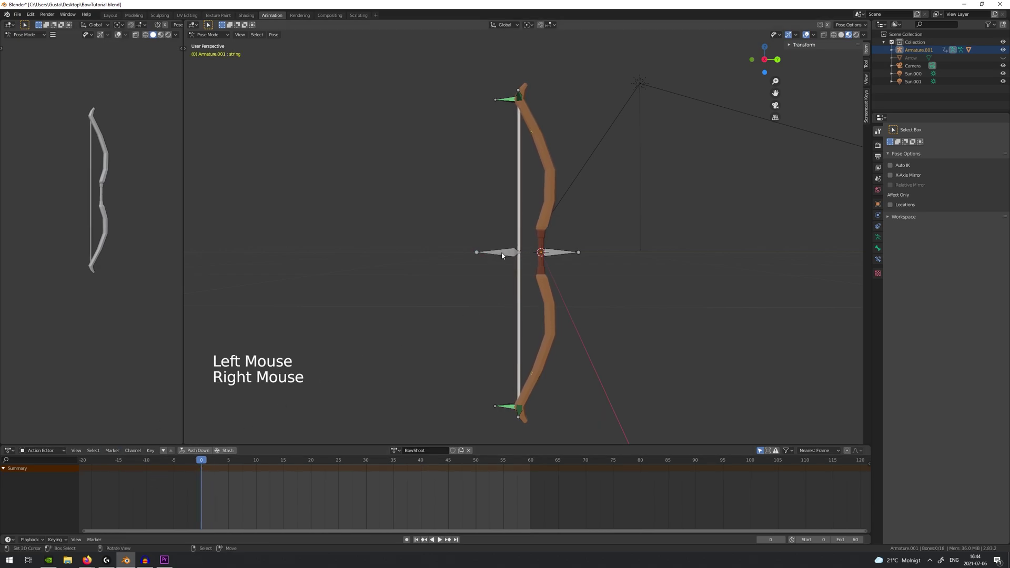
pyautogui.rightClick(489, 257)
pyautogui.press('g')
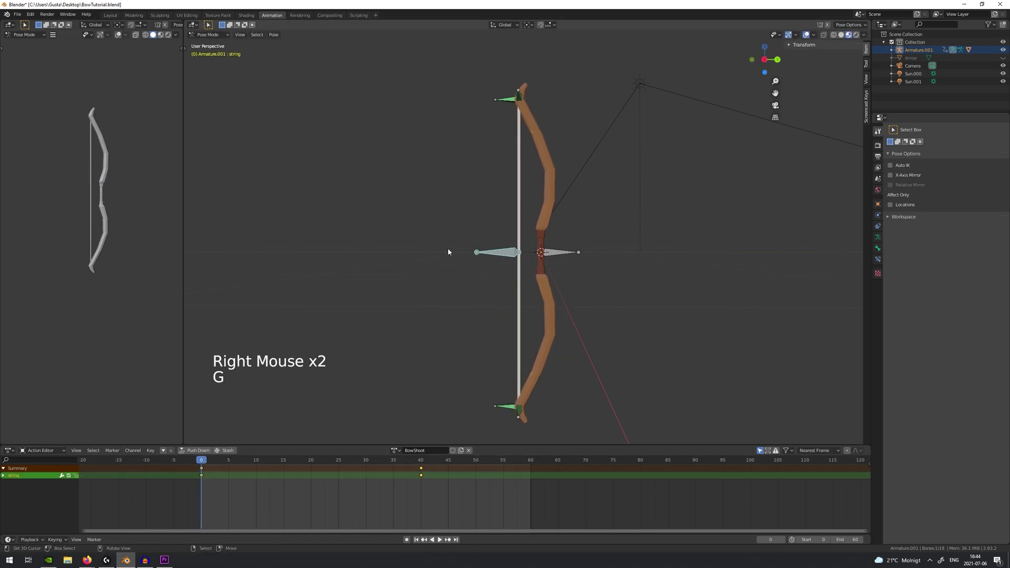
pyautogui.press('ctrl')
pyautogui.hotkey('ctrl', 'c')
pyautogui.hotkey('ctrl', 'c')
pyautogui.hotkey('ctrl', 'c')
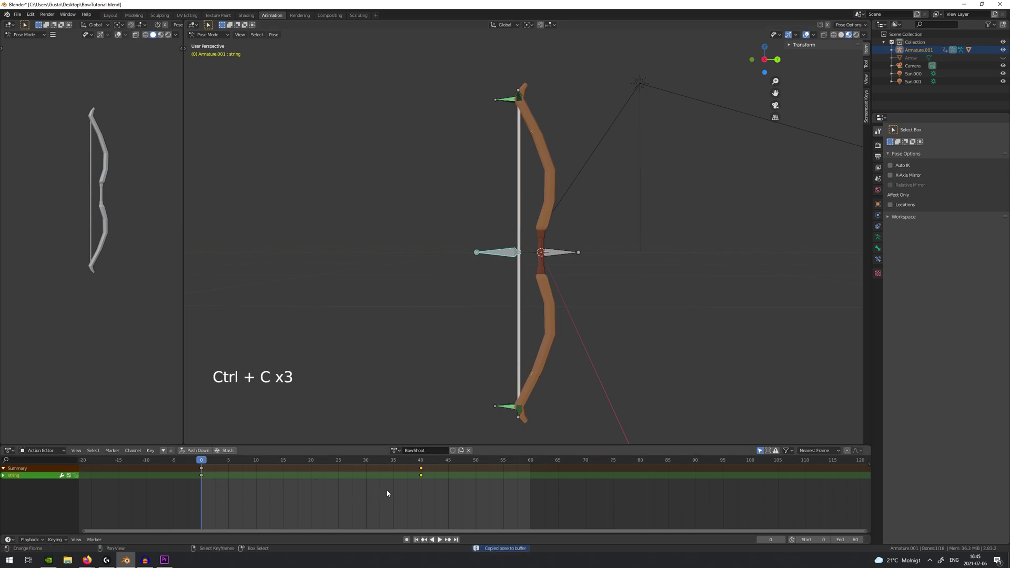
# Step: Paste the rest pose at frame 60, key its Location, and return to the start
pyautogui.moveTo(386, 492); pyautogui.dragTo(533, 479)
pyautogui.press('ctrl')
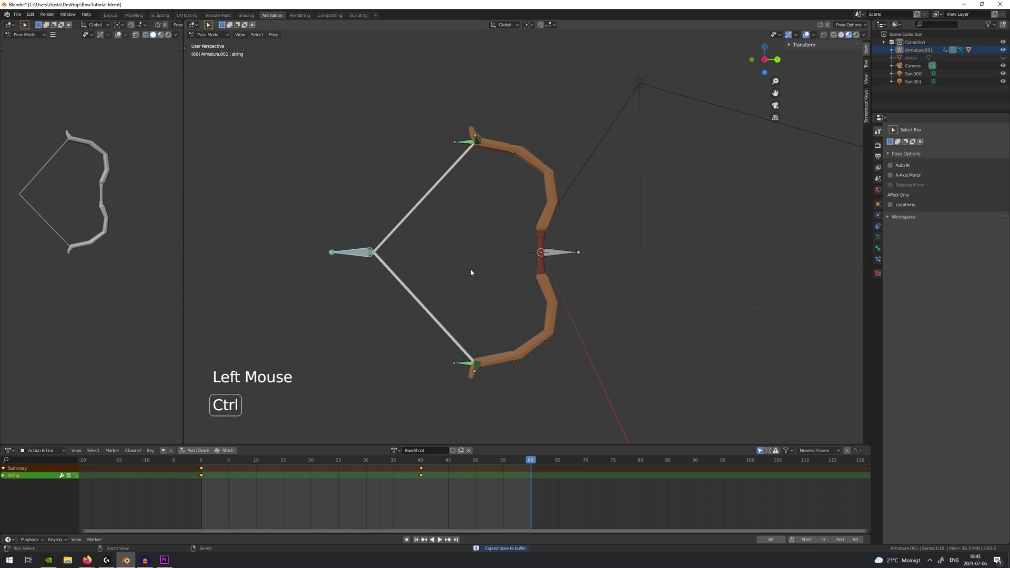
pyautogui.hotkey('ctrl', 'v')
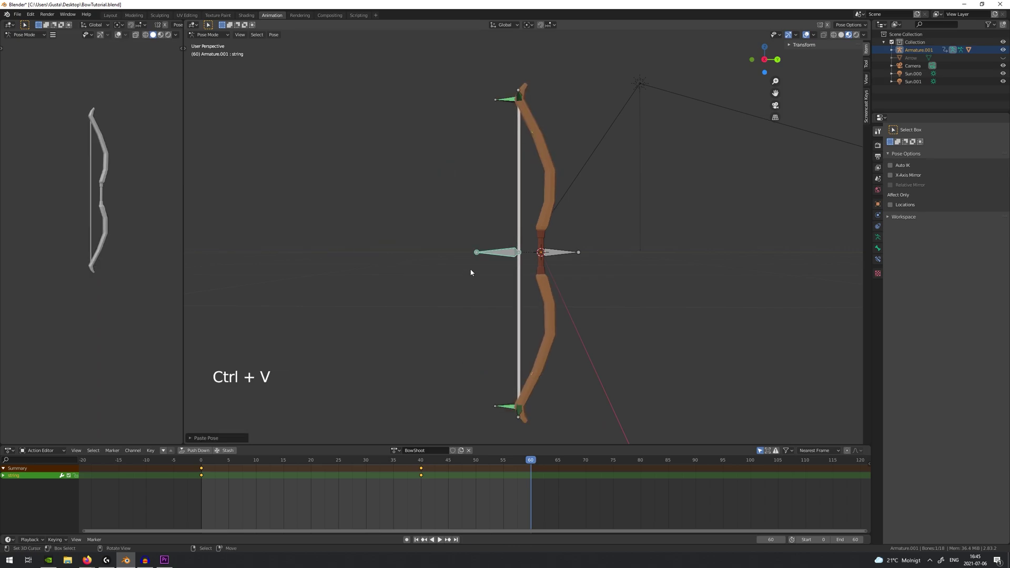
pyautogui.press('i')
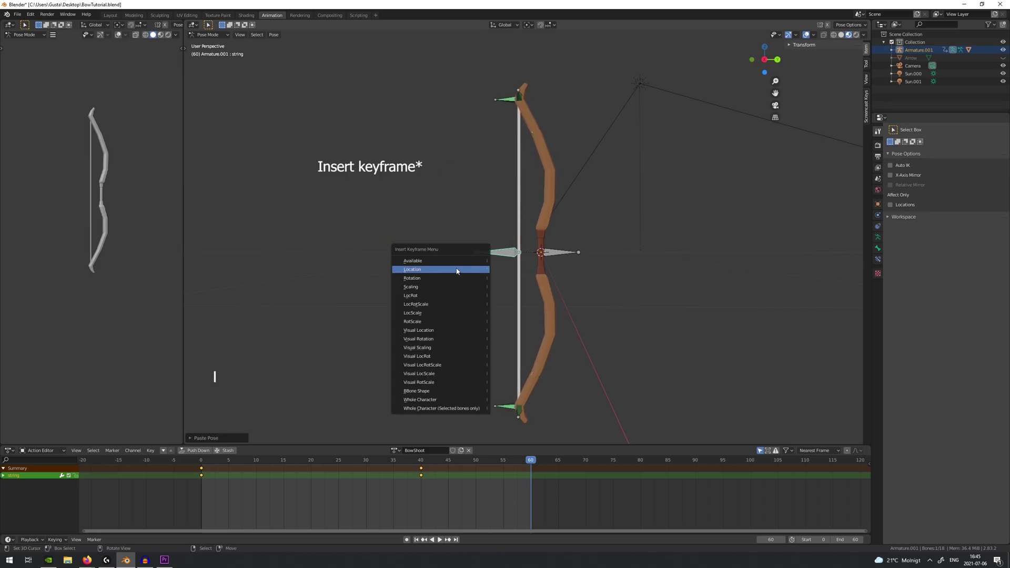
pyautogui.click(421, 270)
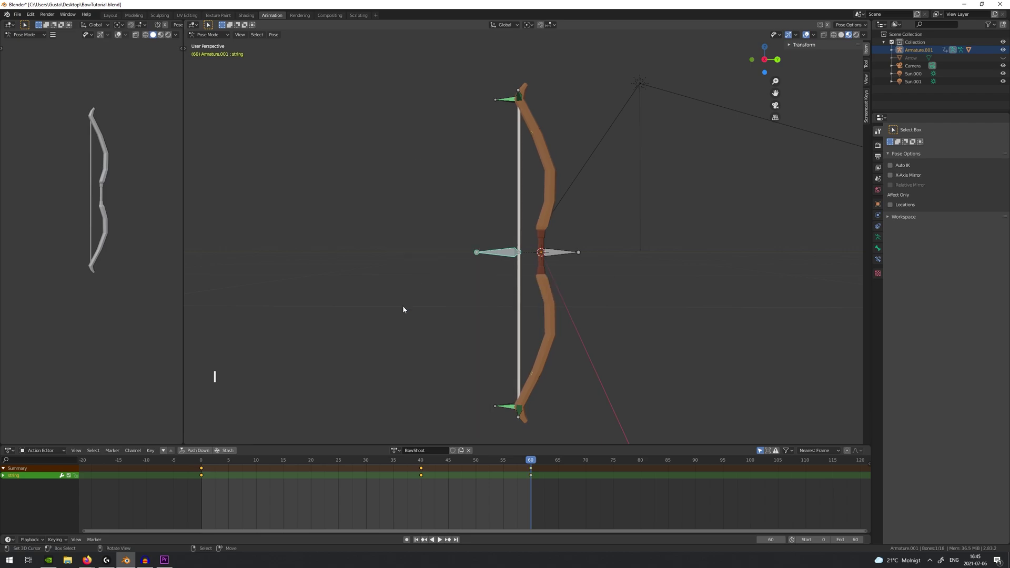
pyautogui.moveTo(365, 479); pyautogui.dragTo(201, 478)
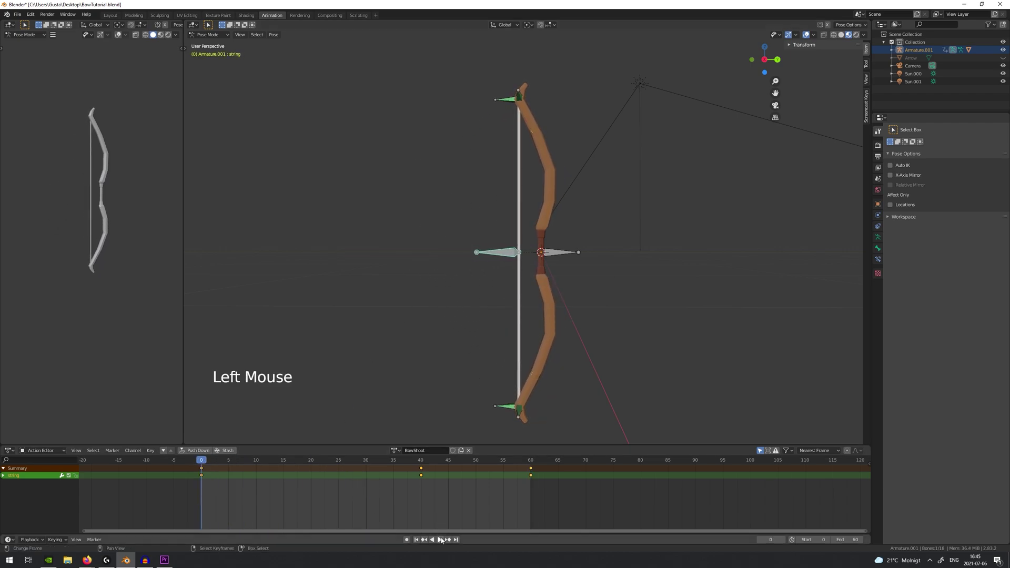
pyautogui.click(439, 539)
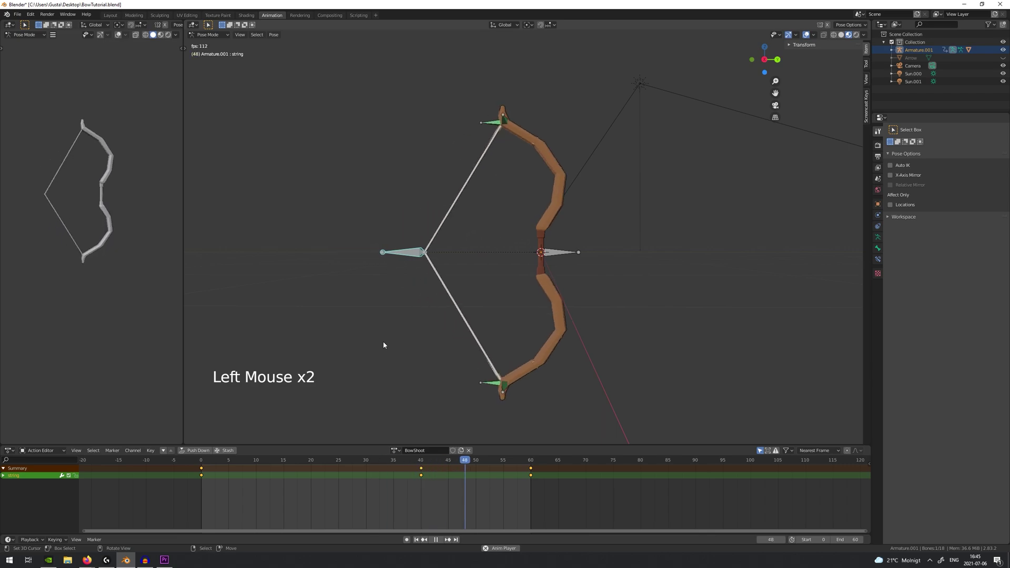
pyautogui.click(434, 542)
pyautogui.click(311, 490)
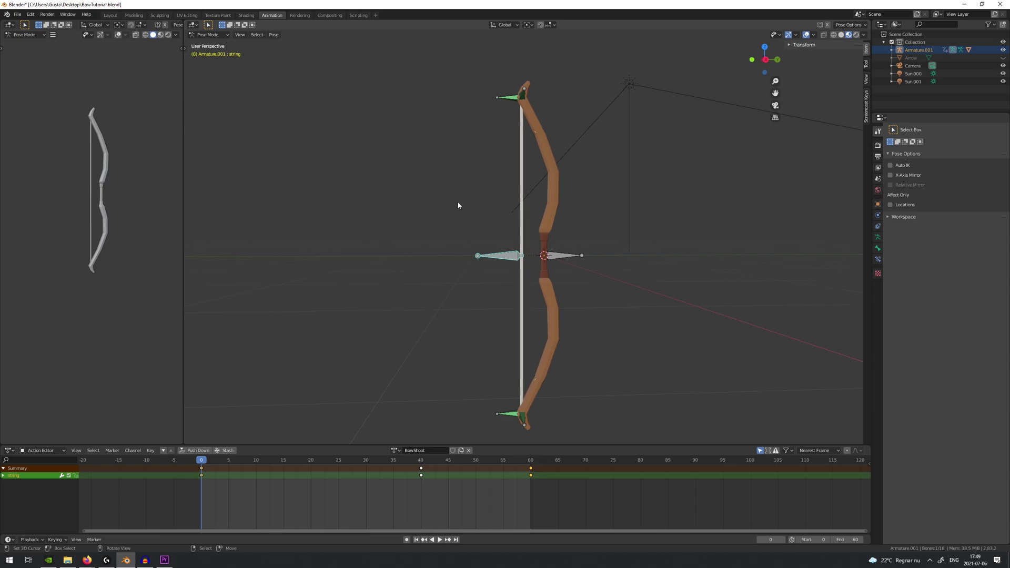
pyautogui.press('g')
pyautogui.press('y')
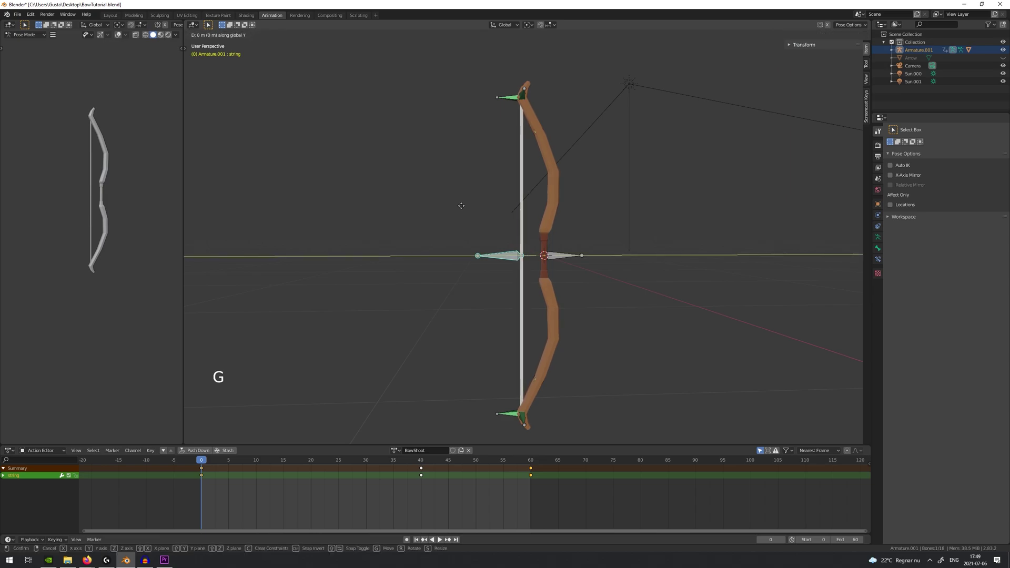
pyautogui.rightClick(385, 218)
pyautogui.moveTo(202, 487); pyautogui.dragTo(509, 489)
pyautogui.moveTo(603, 530)
pyautogui.mouseDown()
pyautogui.moveTo(689, 535)
pyautogui.moveTo(331, 492)
pyautogui.moveTo(194, 489)
pyautogui.moveTo(354, 496)
pyautogui.moveTo(396, 508)
pyautogui.moveTo(543, 466)
pyautogui.moveTo(419, 462)
pyautogui.moveTo(722, 491)
pyautogui.moveTo(419, 494)
pyautogui.moveTo(607, 504)
pyautogui.moveTo(422, 476)
pyautogui.mouseUp()
pyautogui.press('space')
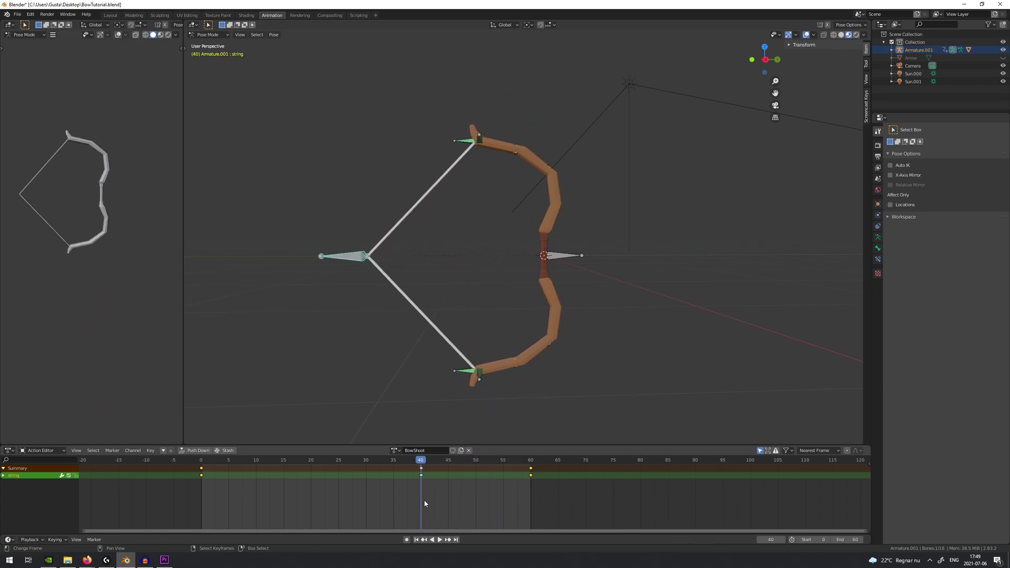
pyautogui.click(423, 504)
pyautogui.press('space')
pyautogui.click(440, 498)
pyautogui.click(427, 500)
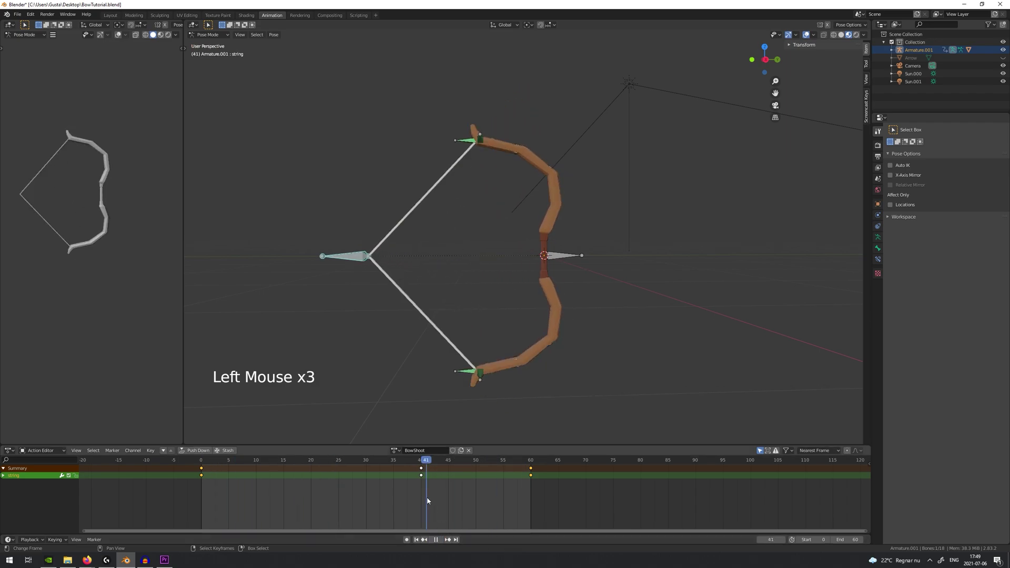
pyautogui.moveTo(427, 501)
pyautogui.mouseDown()
pyautogui.moveTo(530, 489)
pyautogui.moveTo(523, 474)
pyautogui.moveTo(420, 476)
pyautogui.moveTo(540, 477)
pyautogui.mouseUp()
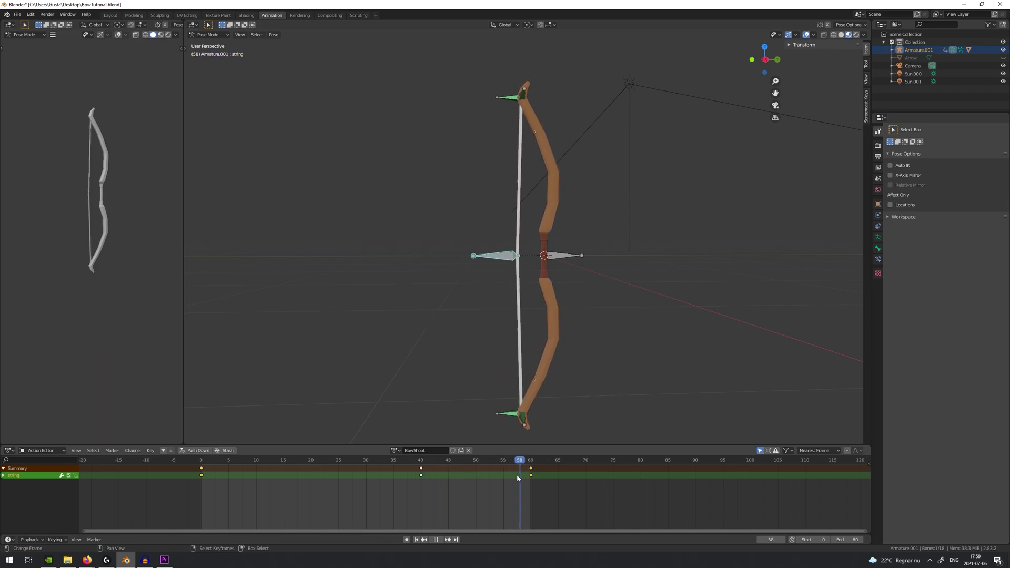
pyautogui.moveTo(523, 475)
pyautogui.mouseDown()
pyautogui.moveTo(422, 477)
pyautogui.moveTo(528, 479)
pyautogui.mouseUp()
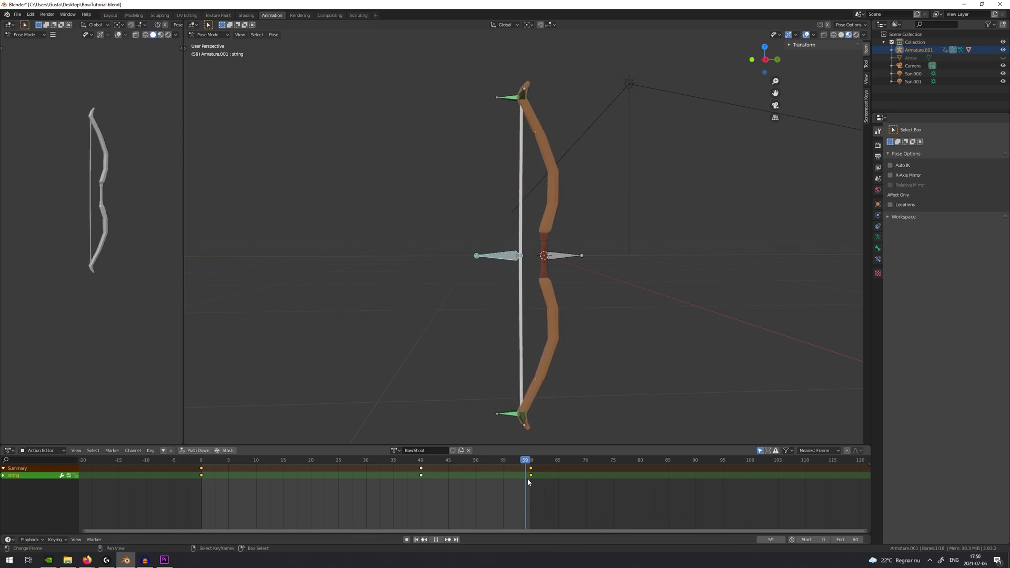
pyautogui.press('g')
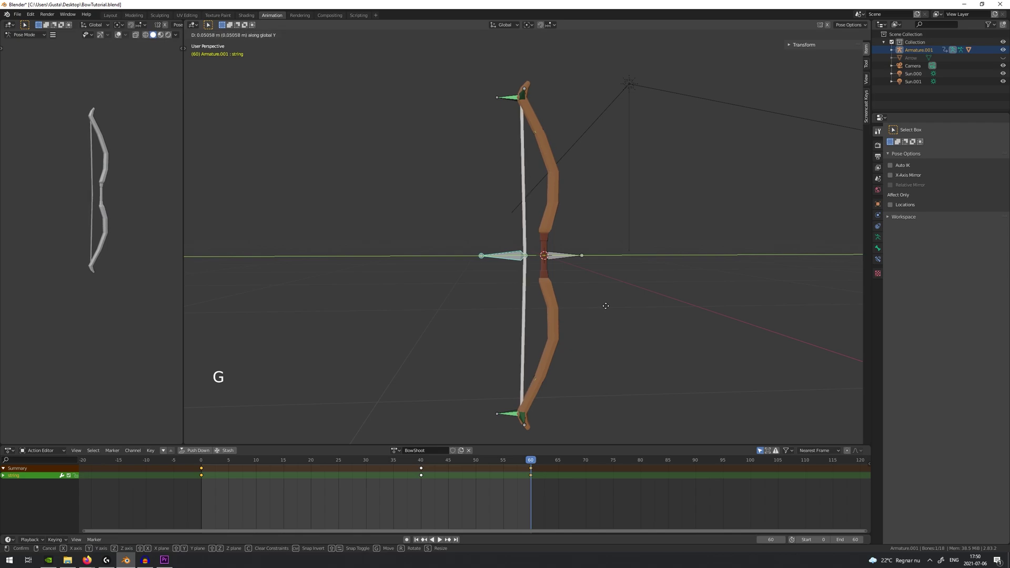
pyautogui.rightClick(598, 309)
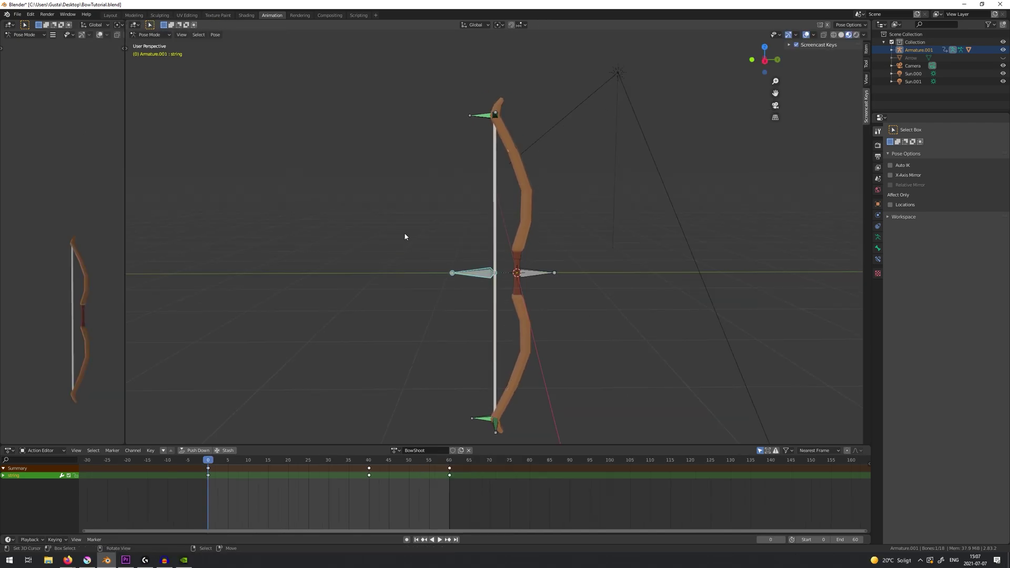
# Step: Paste the drawn-back string pose from frame 40 onto frame 30 and key its Location
pyautogui.click(369, 473)
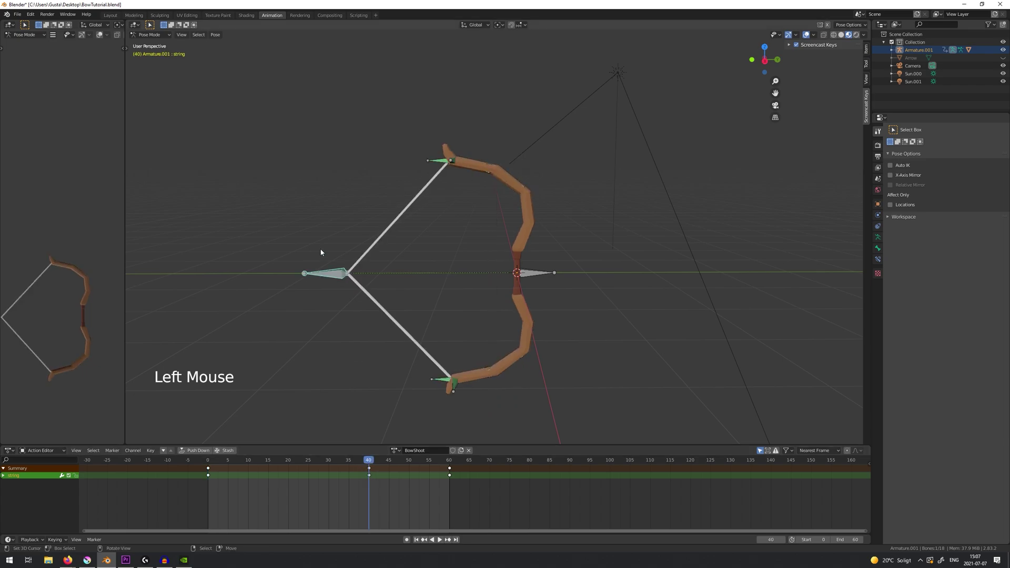
pyautogui.rightClick(325, 266)
pyautogui.rightClick(334, 277)
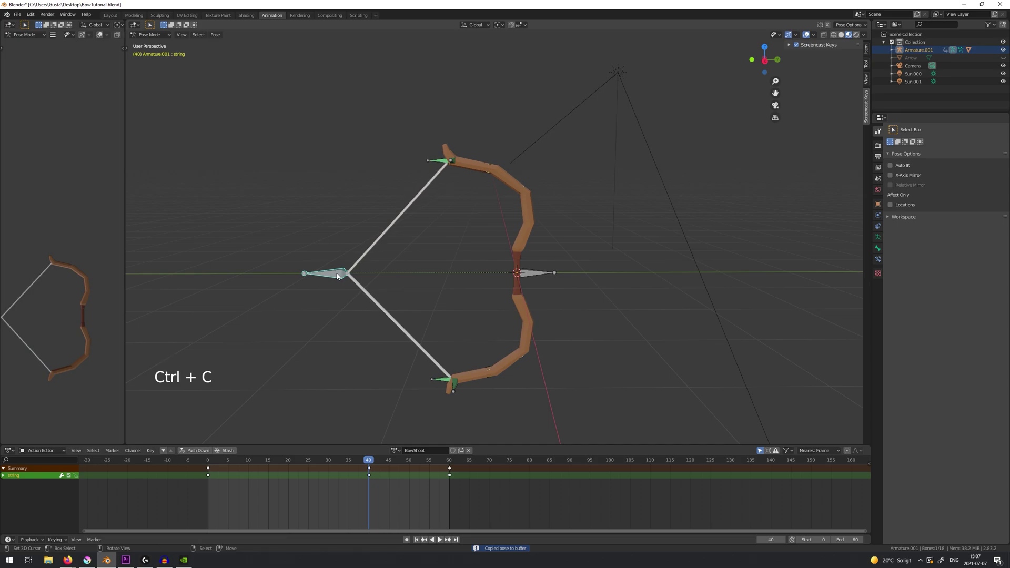
pyautogui.moveTo(327, 468); pyautogui.dragTo(329, 472)
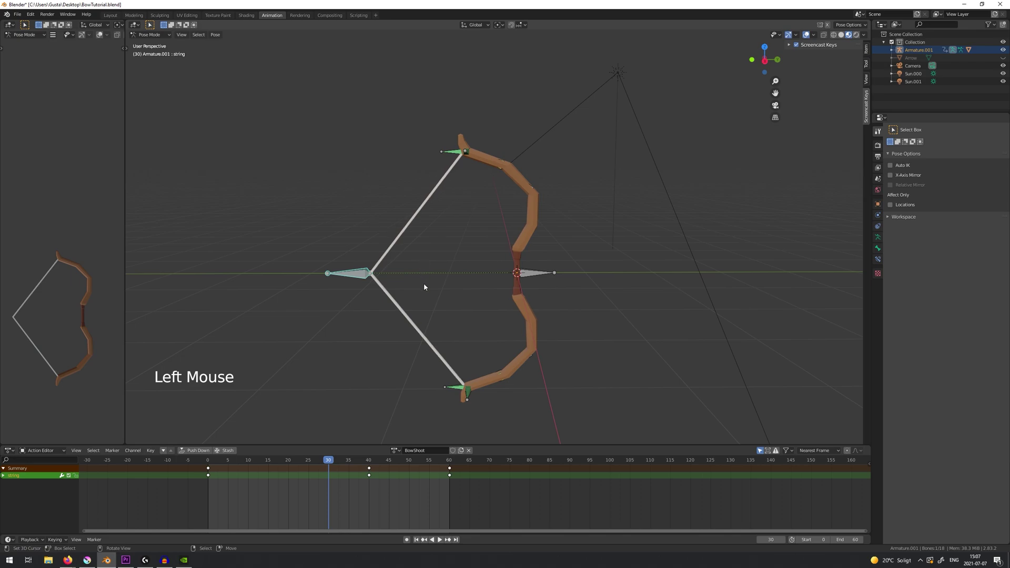
pyautogui.hotkey('ctrl', 'v')
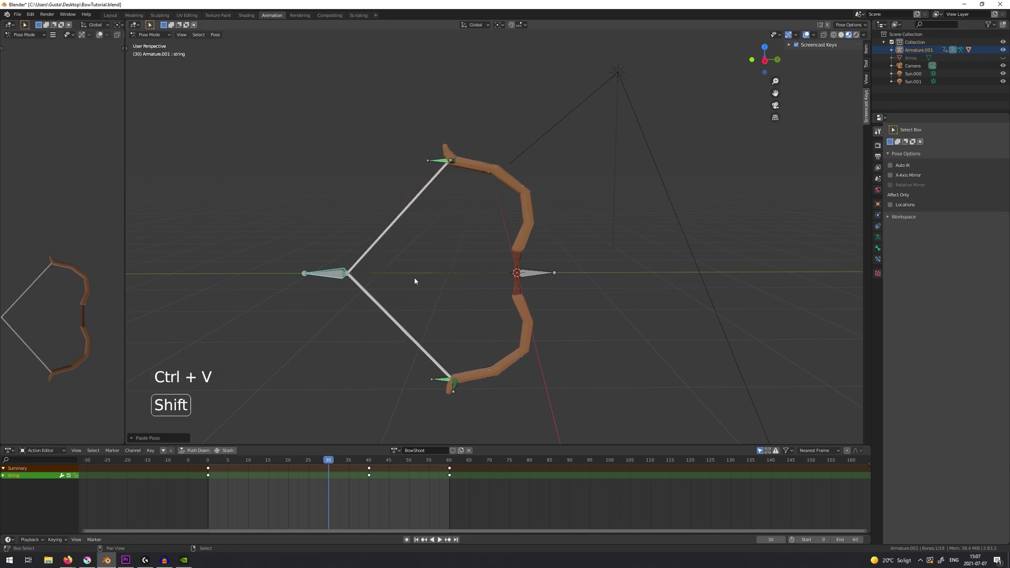
pyautogui.keyDown('shift'); pyautogui.moveTo(415, 280); pyautogui.dragTo(586, 286, button='middle'); pyautogui.keyUp('shift')
pyautogui.press('i')
pyautogui.click(572, 292)
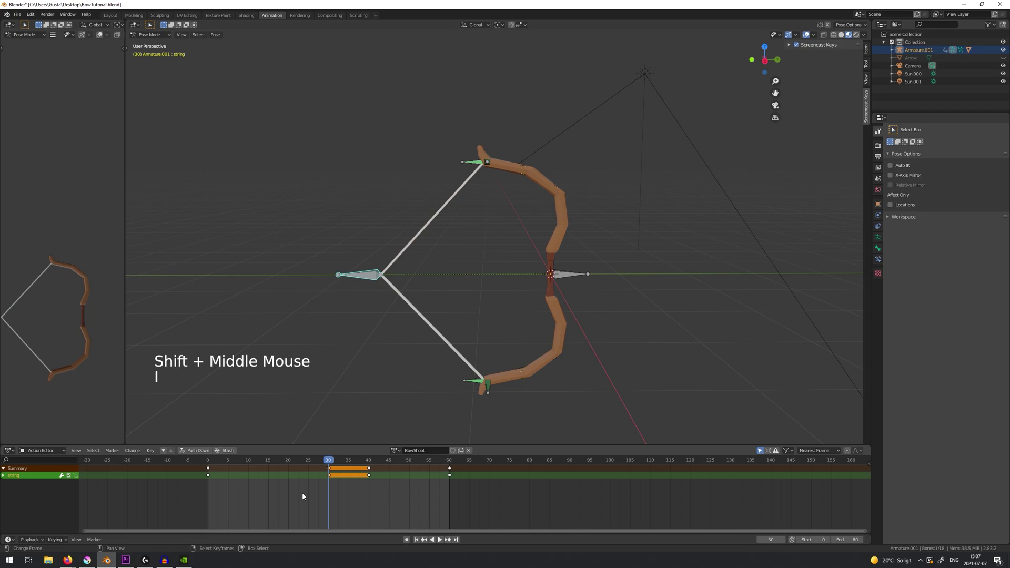
# Step: Play back to check the 30–40 hold, stopping at frame 32 and reframing the bow
pyautogui.doubleClick(440, 540)
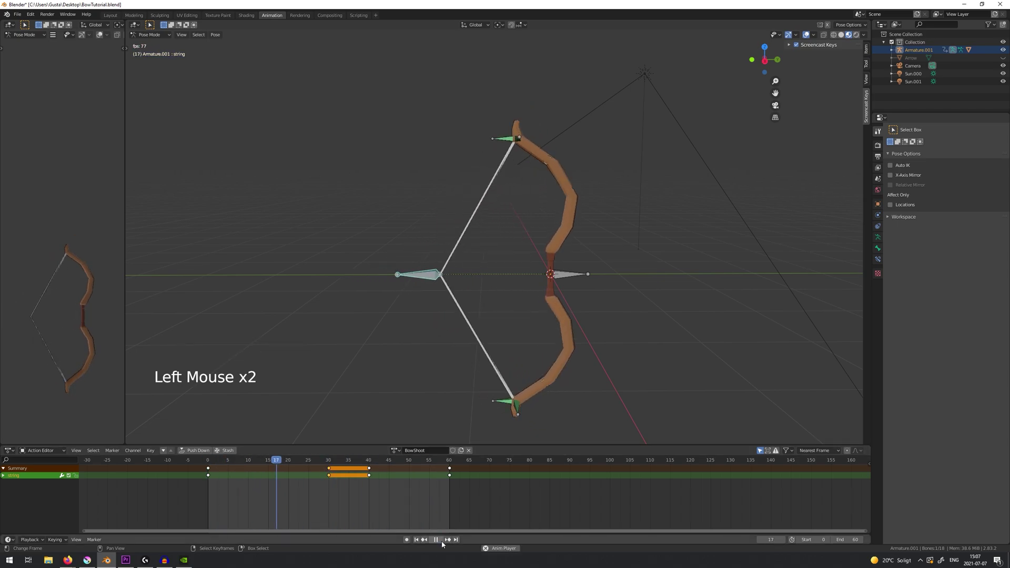
pyautogui.click(435, 540)
pyautogui.click(337, 492)
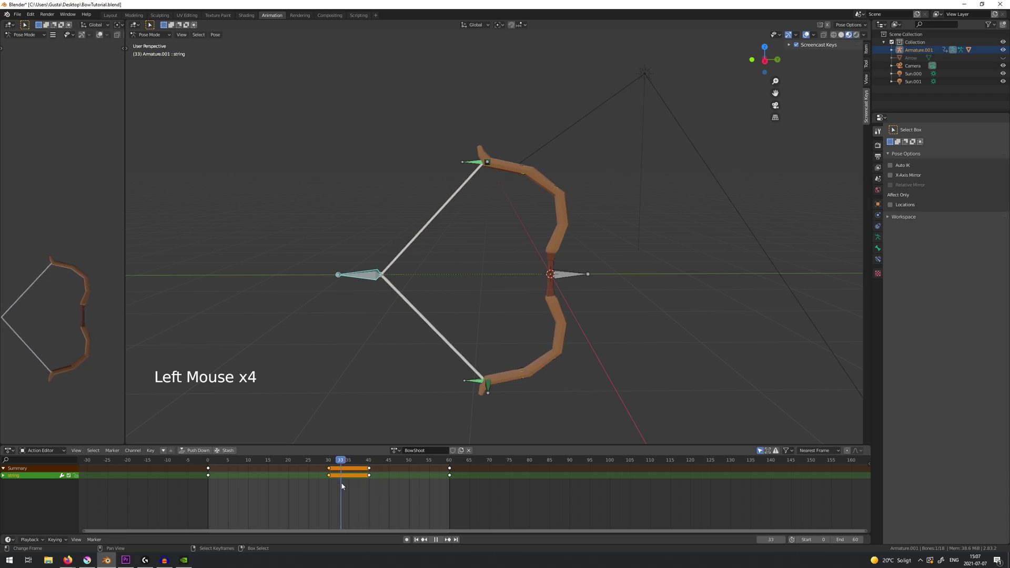
pyautogui.keyDown('shift'); pyautogui.moveTo(389, 269); pyautogui.dragTo(443, 262, button='middle'); pyautogui.keyUp('shift')
pyautogui.scroll(7, 444, 262)
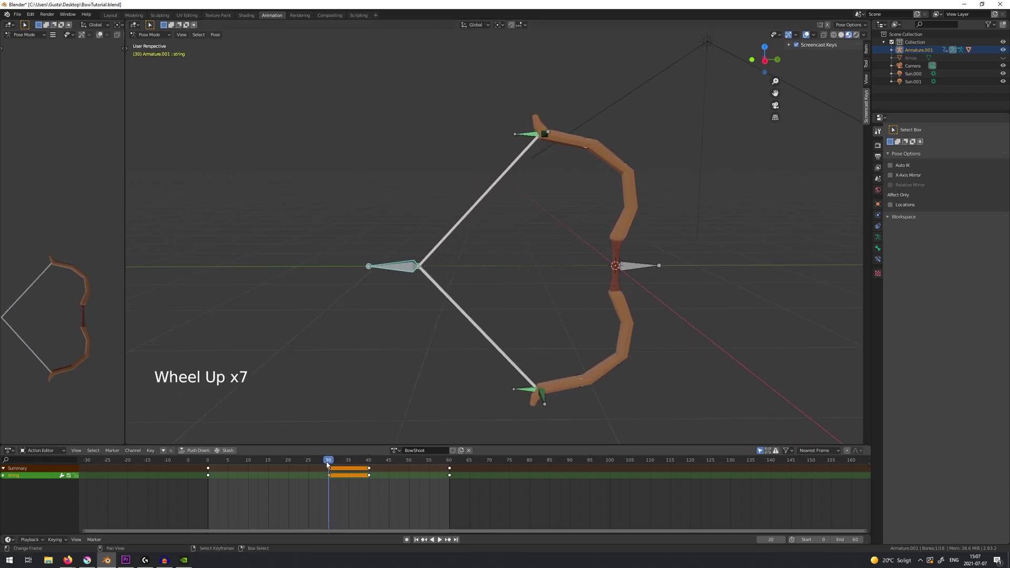
# Step: Nudge the string bone and re-key its Location at frame 30, then scrub back and stop playback
pyautogui.press('g')
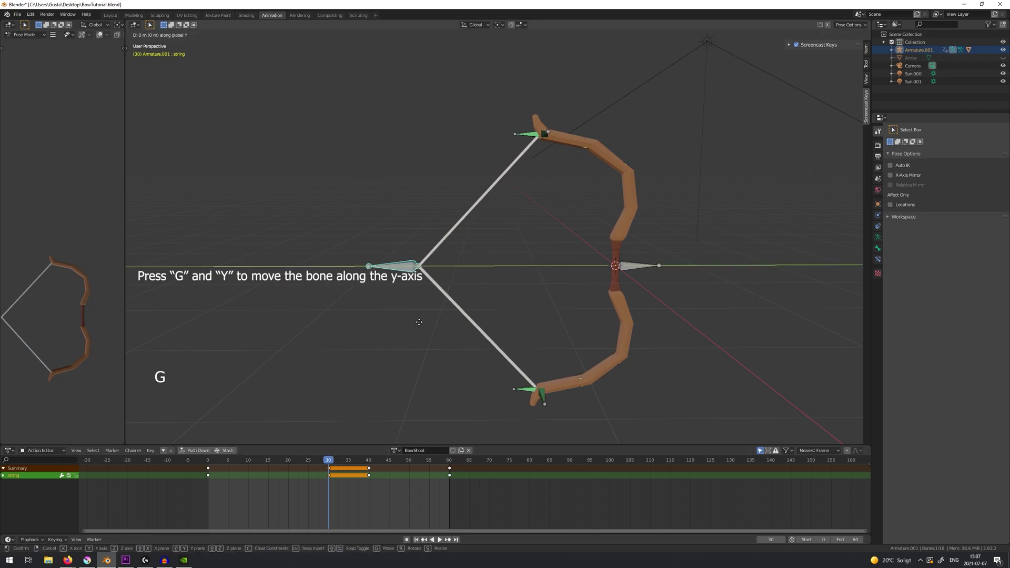
pyautogui.click(424, 323)
pyautogui.press('i')
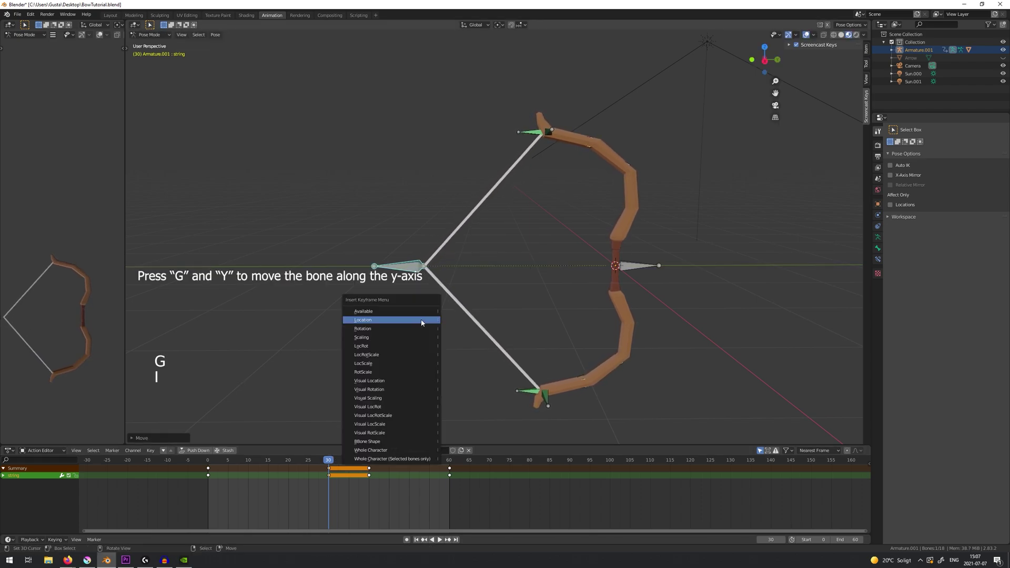
pyautogui.click(421, 322)
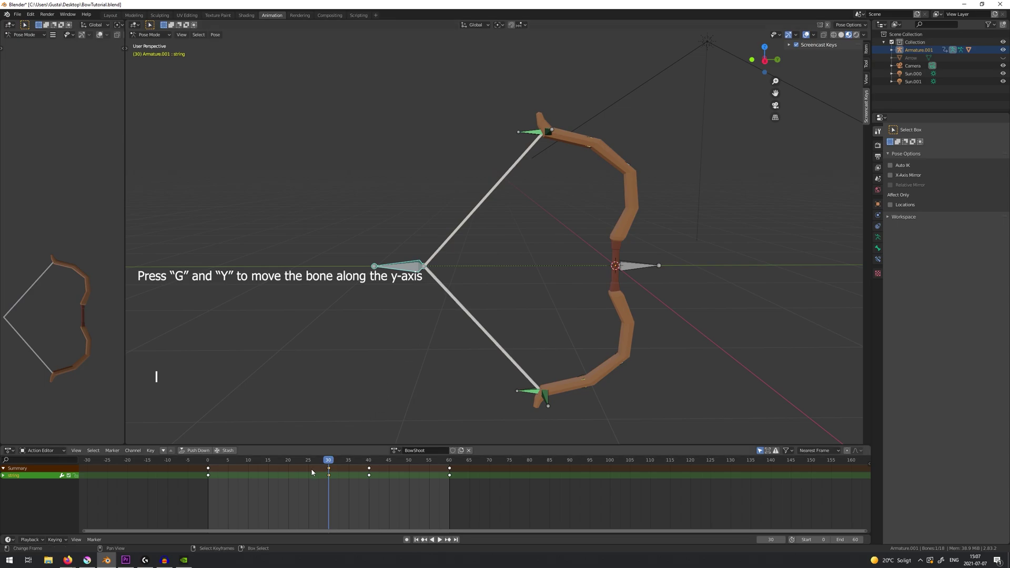
pyautogui.moveTo(297, 476)
pyautogui.mouseDown()
pyautogui.moveTo(194, 483)
pyautogui.moveTo(342, 472)
pyautogui.mouseUp()
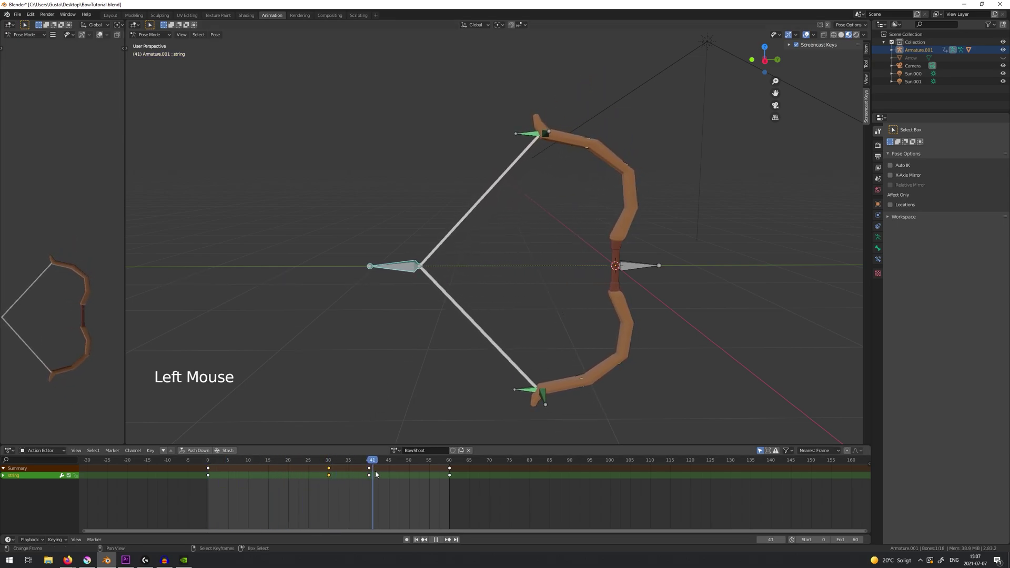
pyautogui.click(436, 540)
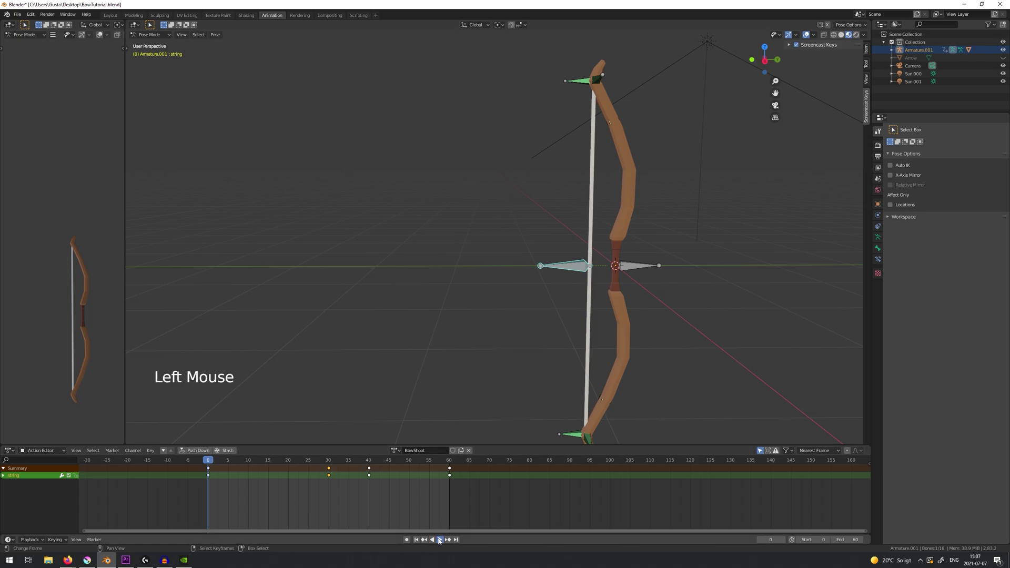
# Step: Paste the straight frame-60 string pose onto frame 50, key its Location, and play back
pyautogui.click(440, 540)
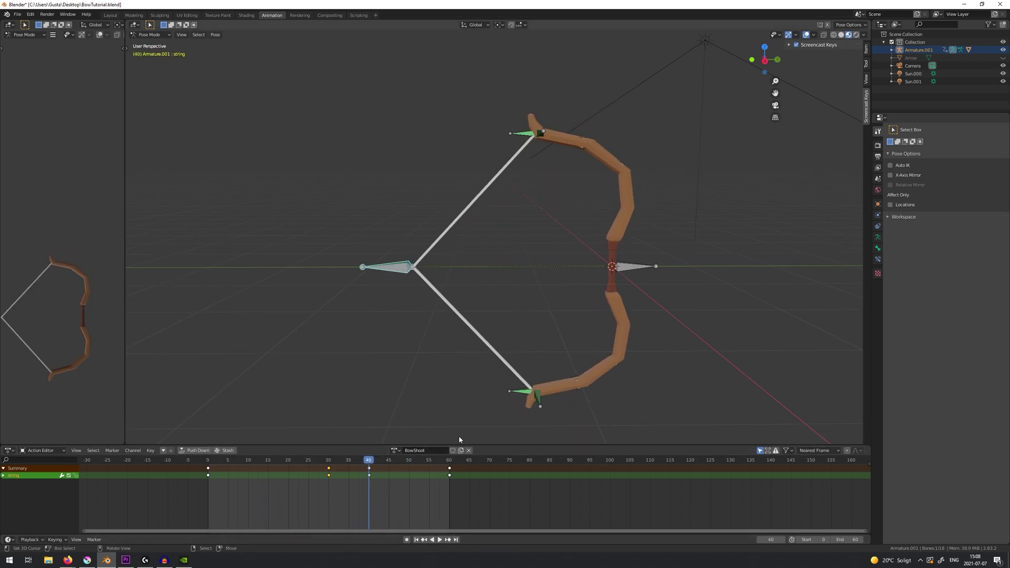
pyautogui.moveTo(389, 476); pyautogui.dragTo(447, 474)
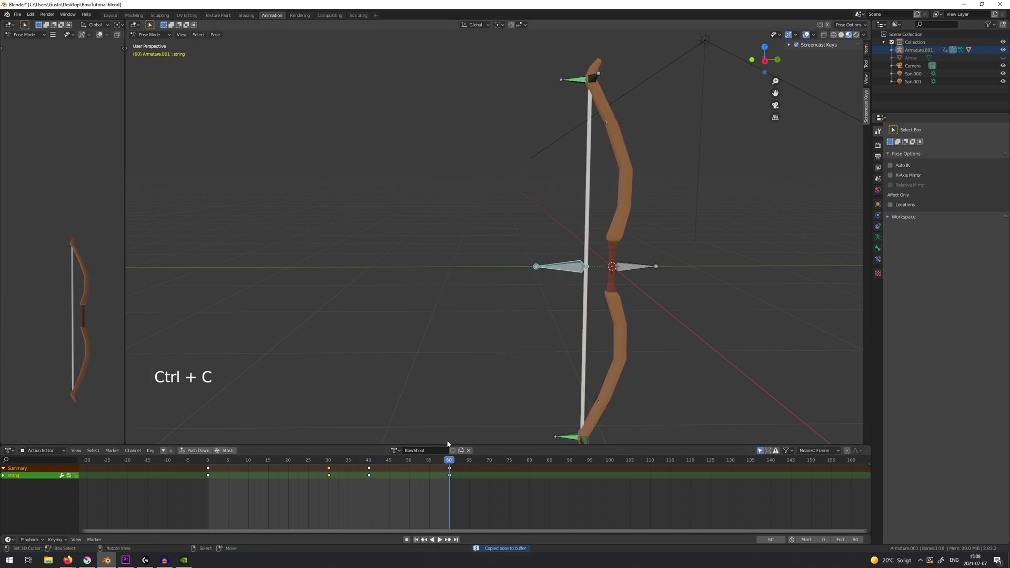
pyautogui.moveTo(425, 471); pyautogui.dragTo(409, 471)
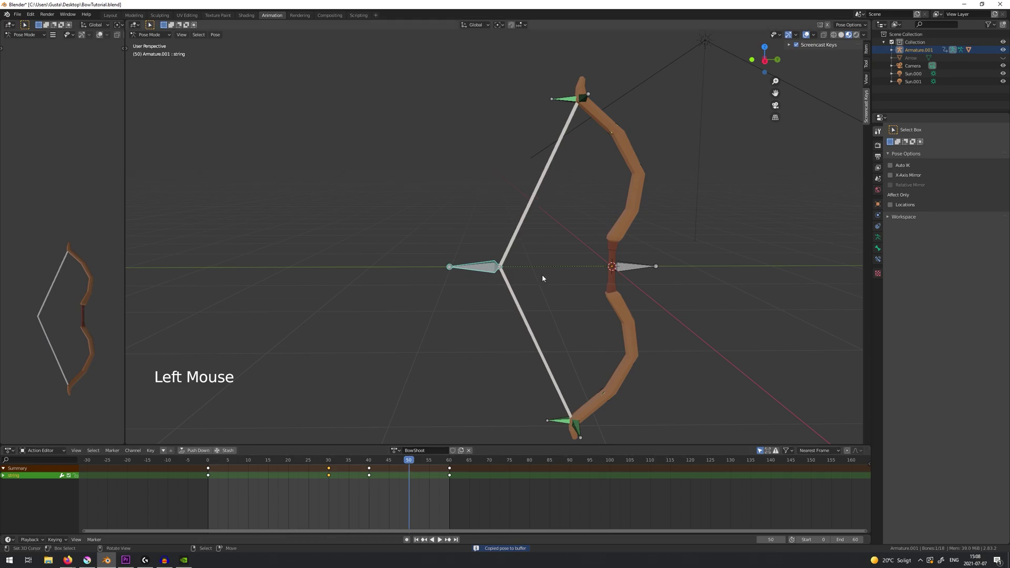
pyautogui.hotkey('ctrl', 'v')
pyautogui.press('i')
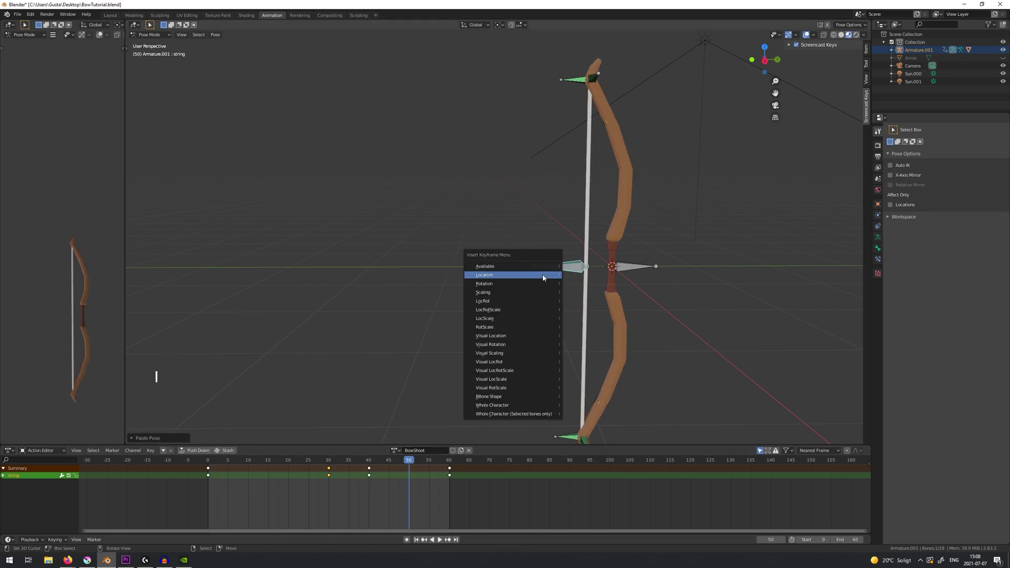
pyautogui.click(543, 275)
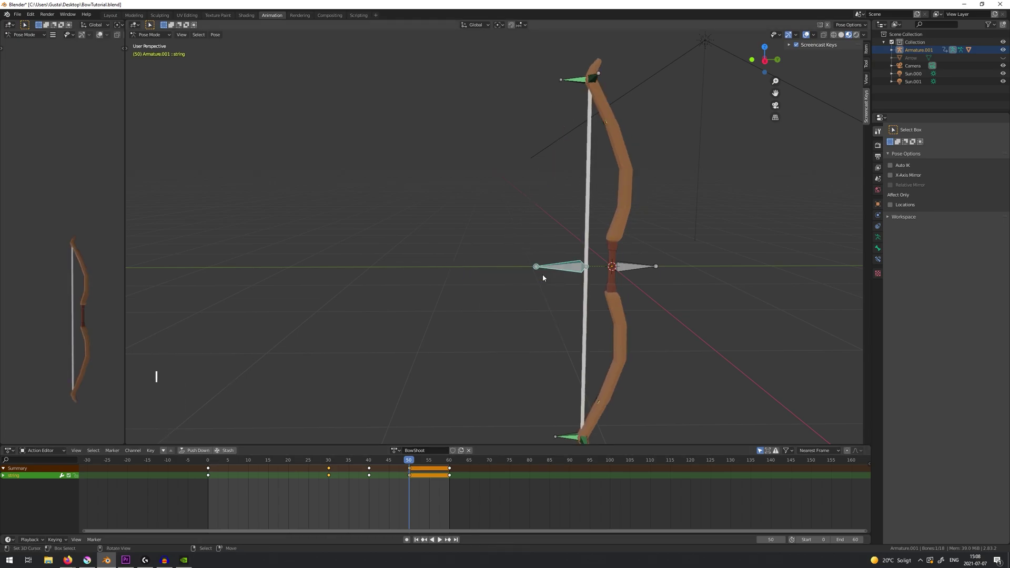
pyautogui.click(440, 540)
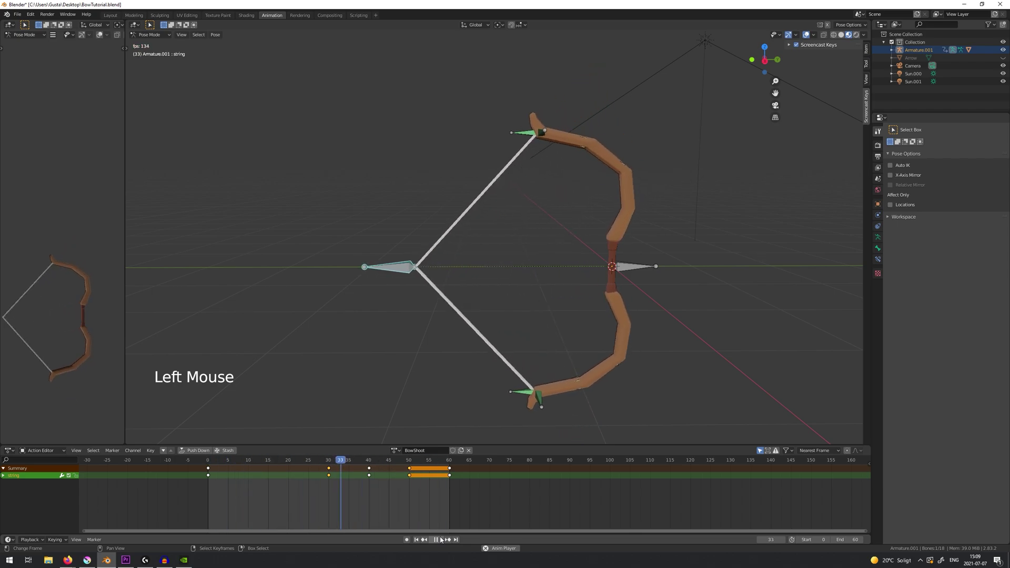
# Step: At frame 50, push the string forward past rest and key its Location
pyautogui.click(440, 539)
pyautogui.press('Down')
pyautogui.press('g')
pyautogui.press('g')
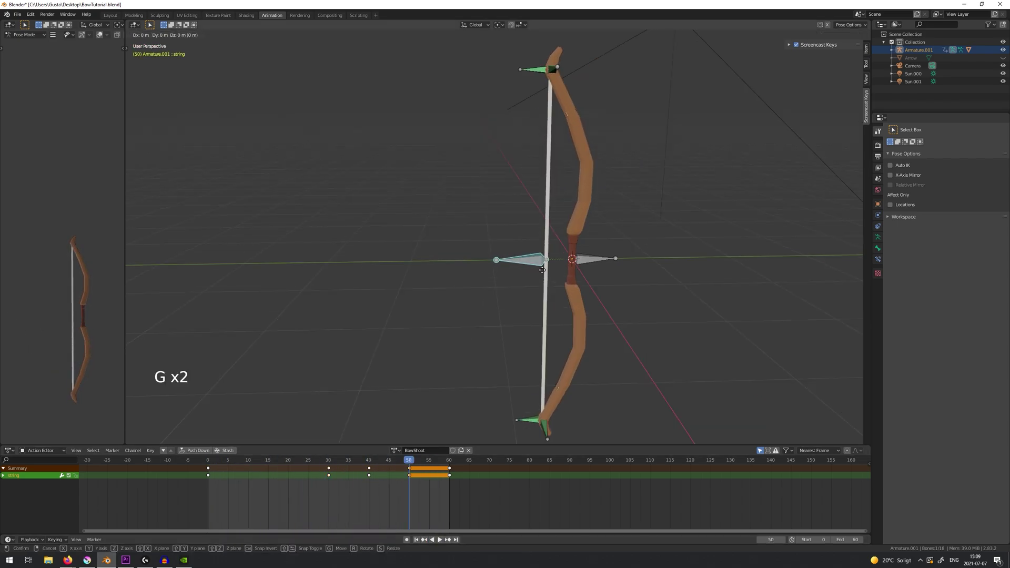
pyautogui.click(551, 270)
pyautogui.moveTo(551, 269)
pyautogui.mouseDown(button='middle')
pyautogui.moveTo(558, 251)
pyautogui.moveTo(547, 259)
pyautogui.mouseUp(button='middle')
pyautogui.scroll(-1, 545, 259)
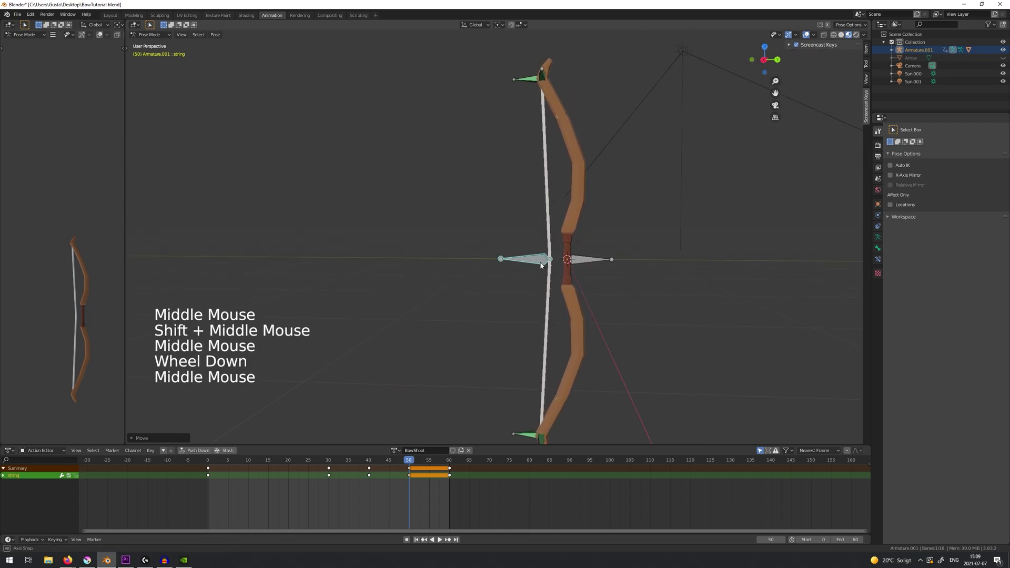
pyautogui.press('g')
pyautogui.click(591, 260)
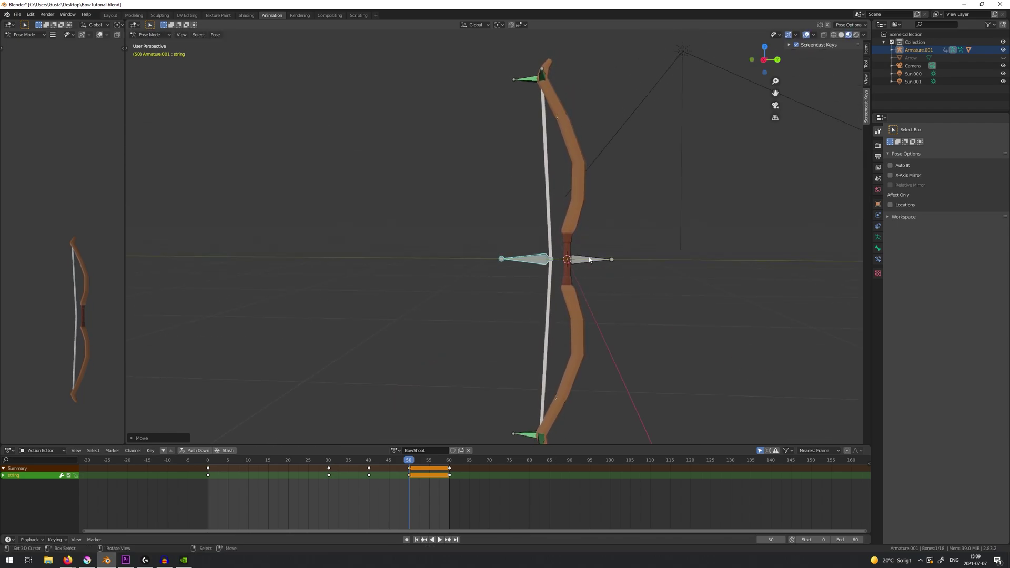
pyautogui.press('i')
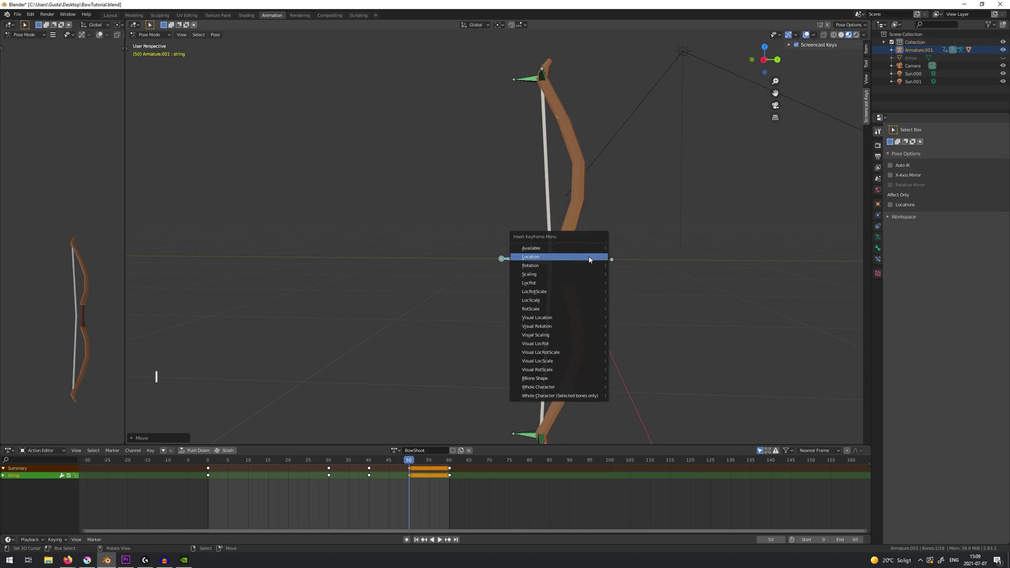
pyautogui.click(590, 257)
# Step: Copy that pose to frame 55, move the string slightly back, key its Location, and play
pyautogui.hotkey('ctrl', 'c')
pyautogui.hotkey('ctrl', 'c')
pyautogui.hotkey('ctrl', 'c')
pyautogui.hotkey('ctrl', 'c')
pyautogui.hotkey('ctrl', 'c')
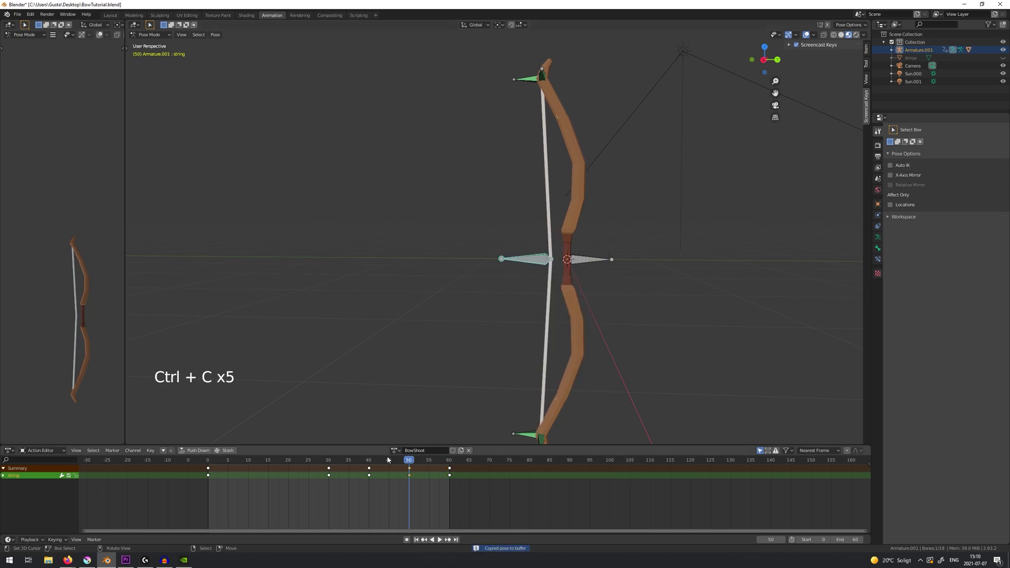
pyautogui.moveTo(428, 472); pyautogui.dragTo(428, 471)
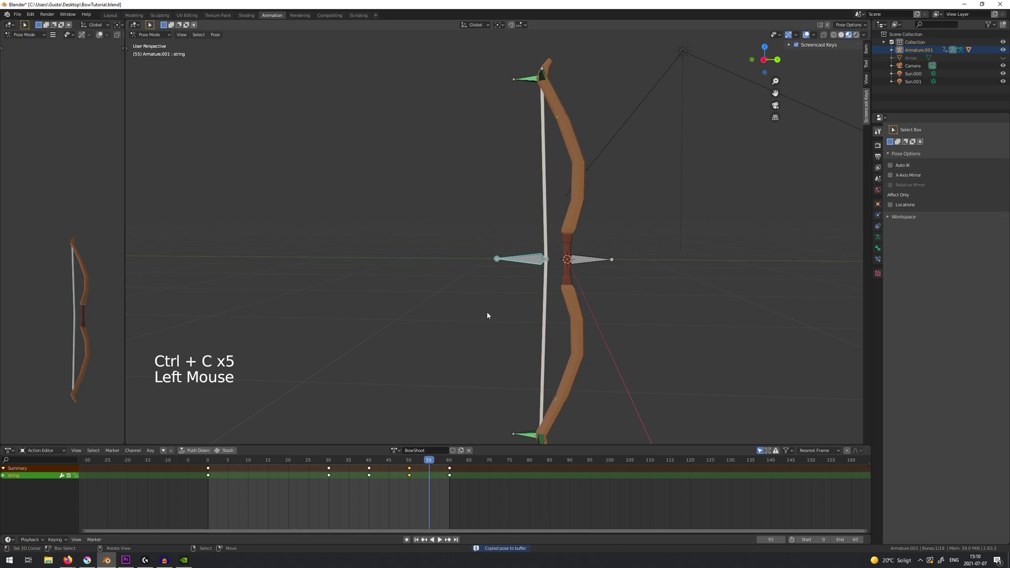
pyautogui.hotkey('ctrl', 'v')
pyautogui.press('g')
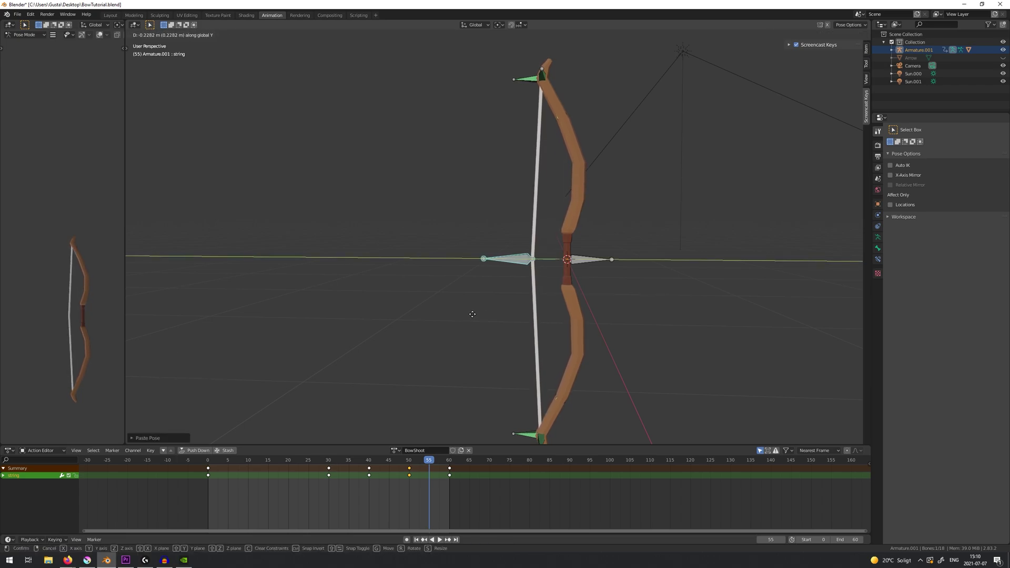
pyautogui.click(469, 311)
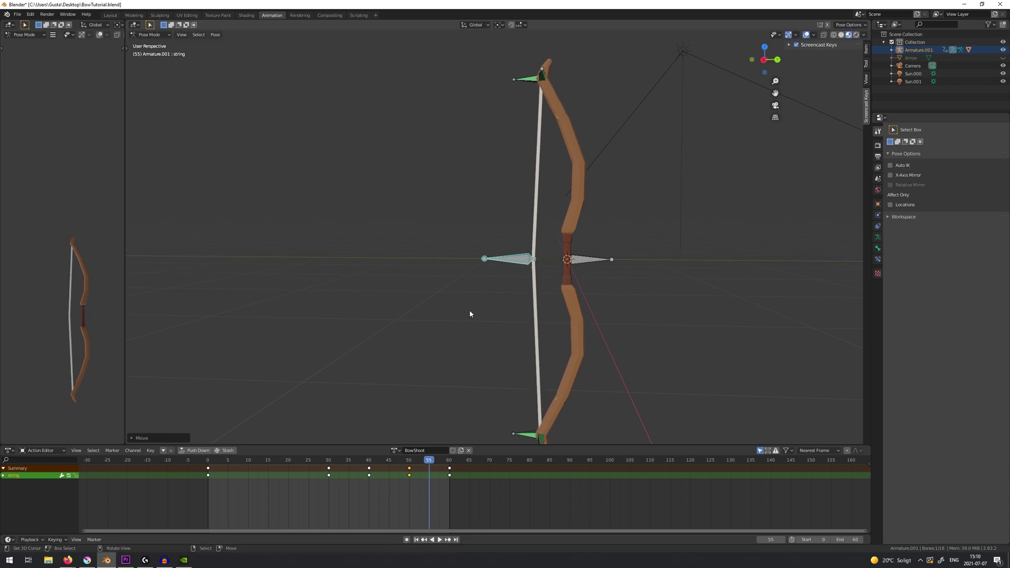
pyautogui.press('i')
pyautogui.click(469, 310)
pyautogui.click(440, 540)
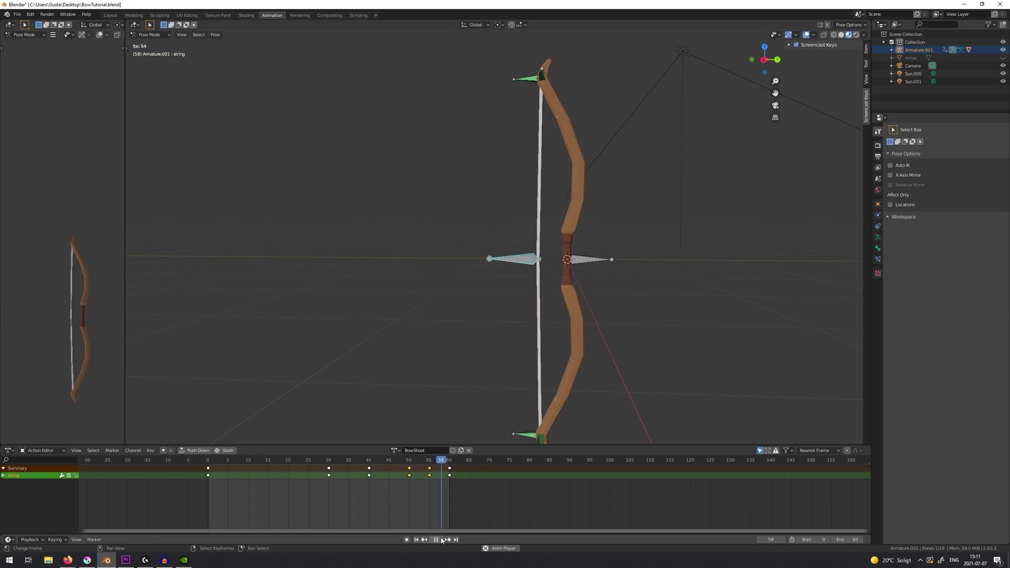
# Step: Restart playback from frame 0, reframe the bow, and pause on the drawn pose at frame 40
pyautogui.click(435, 540)
pyautogui.moveTo(372, 459); pyautogui.dragTo(208, 459)
pyautogui.click(440, 539)
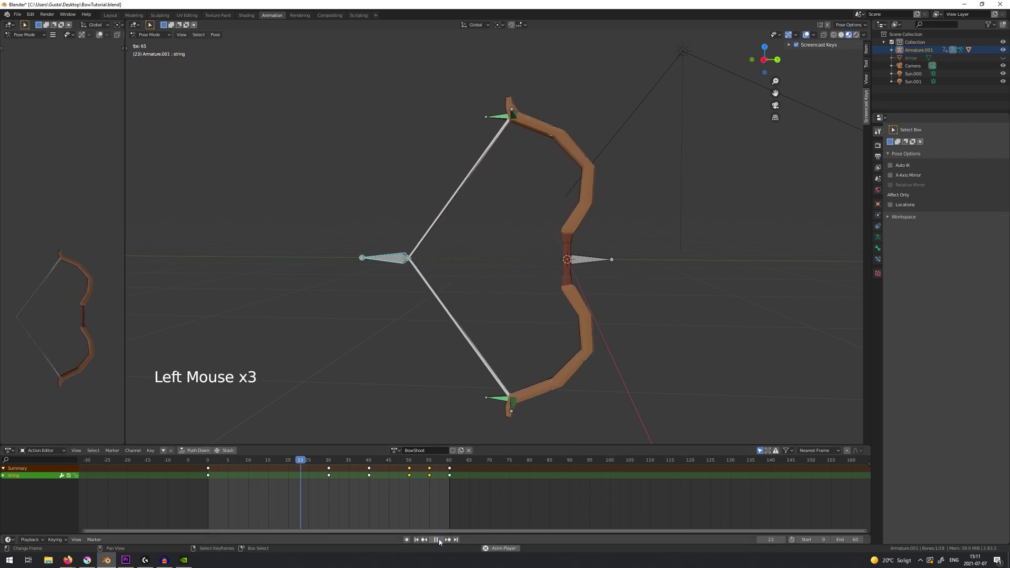
pyautogui.keyDown('shift'); pyautogui.moveTo(365, 390); pyautogui.dragTo(361, 389, button='middle'); pyautogui.keyUp('shift')
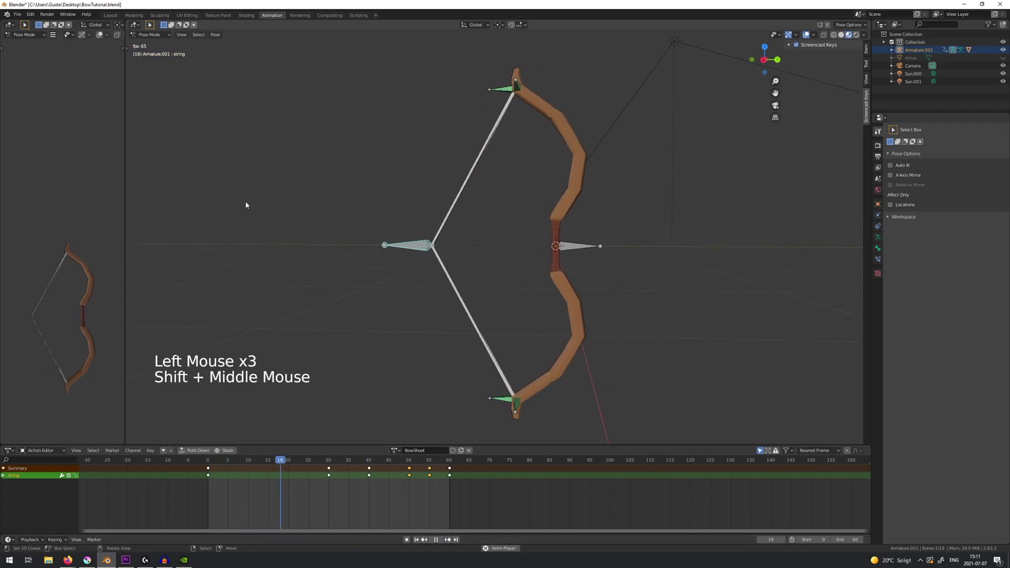
pyautogui.scroll(-2, 298, 214)
pyautogui.moveTo(295, 213); pyautogui.dragTo(299, 216, button='middle')
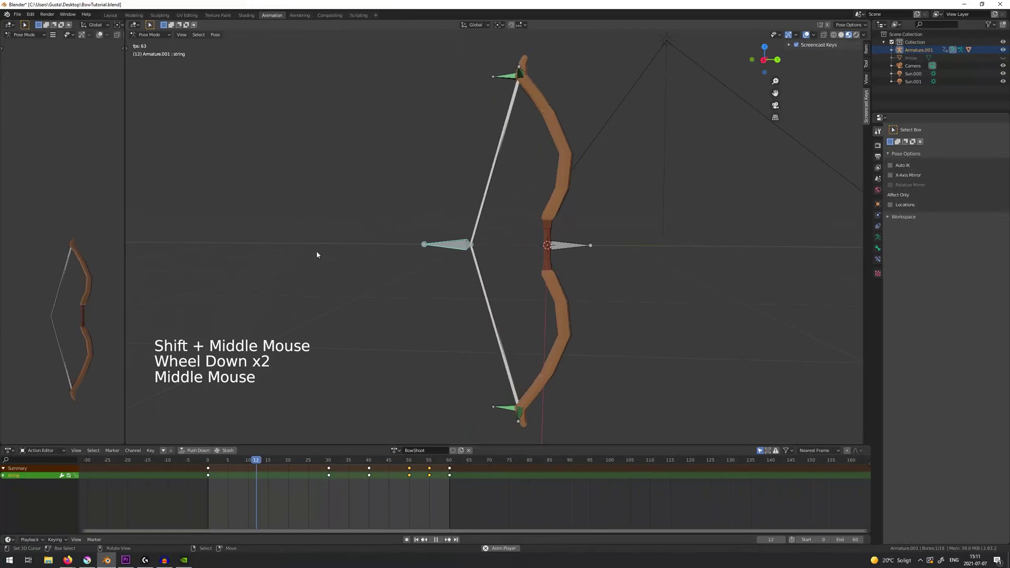
pyautogui.click(435, 540)
pyautogui.click(436, 539)
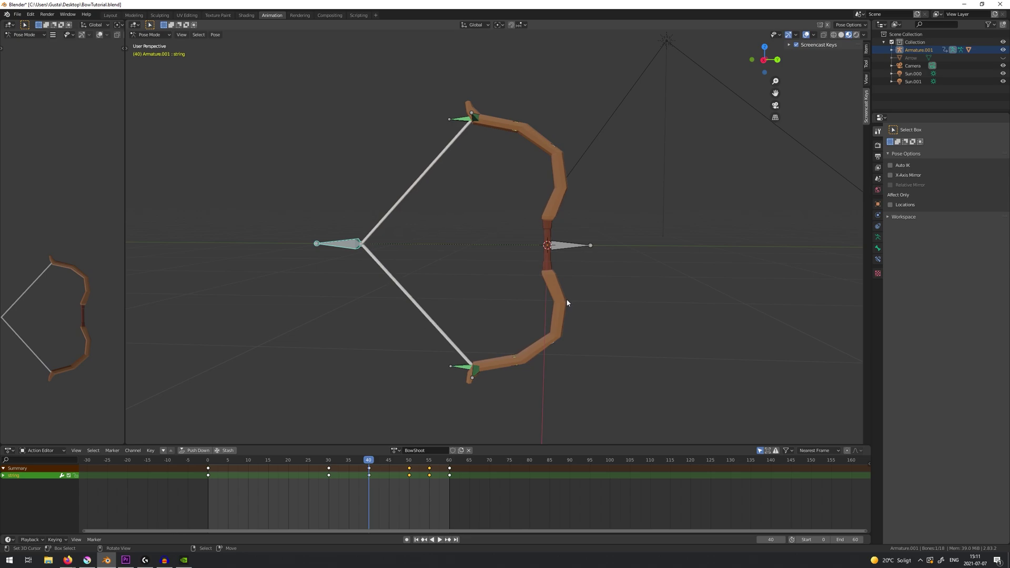
# Step: Select the frame-50 string keys and, during playback, start sliding them earlier toward frame 48
pyautogui.rightClick(411, 470)
pyautogui.click(439, 540)
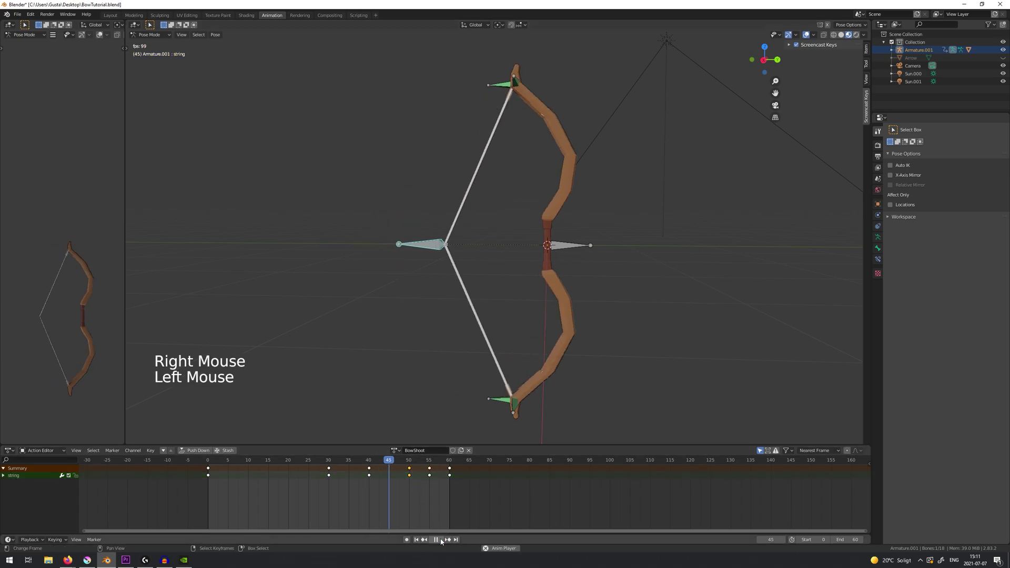
pyautogui.press('g')
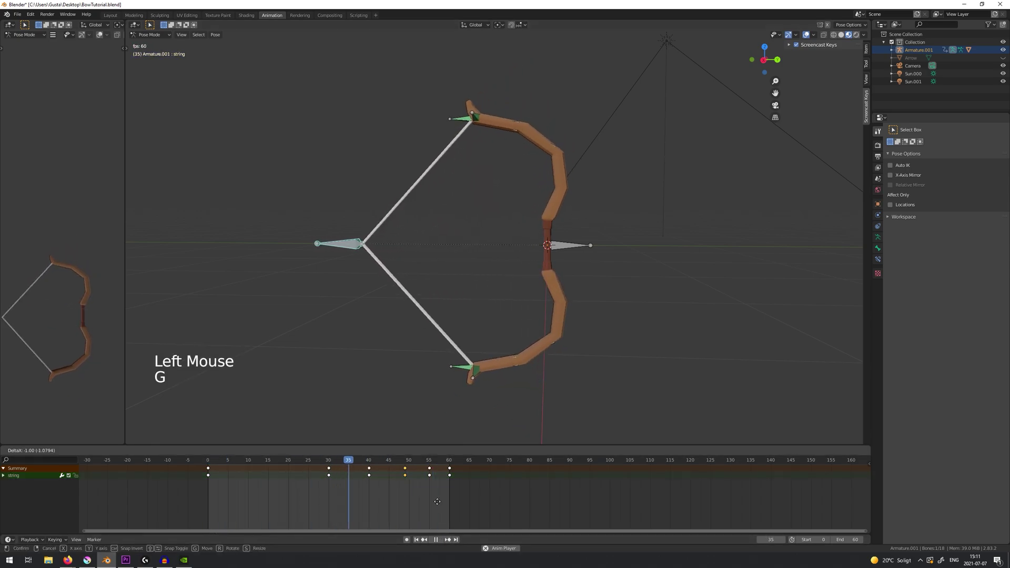